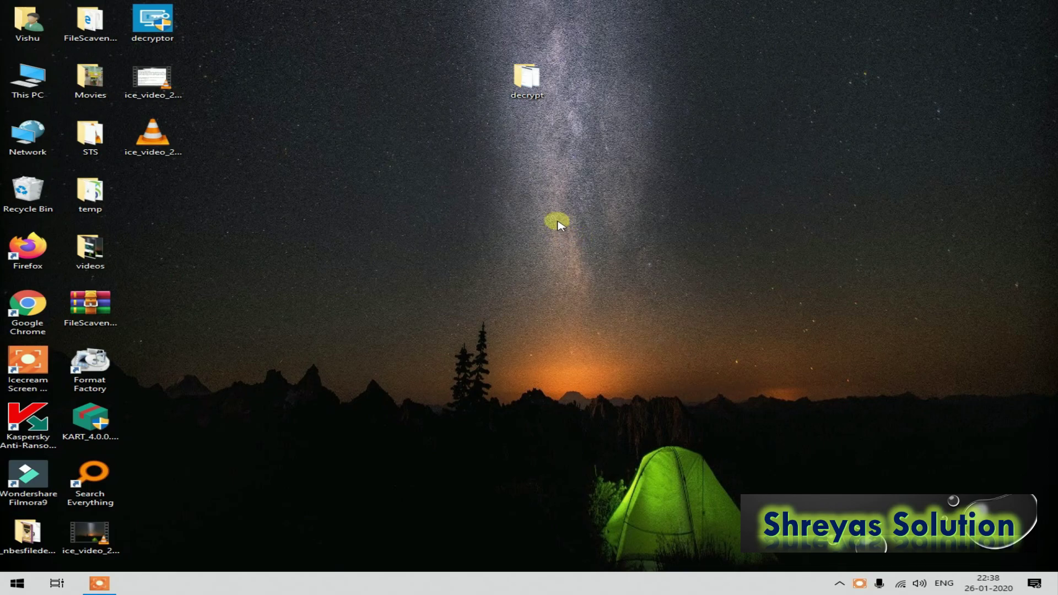
# Open the decrypt folder on the desktop, maximize it and view the two e-mail screenshots stored in it
pyautogui.doubleClick(518, 91)
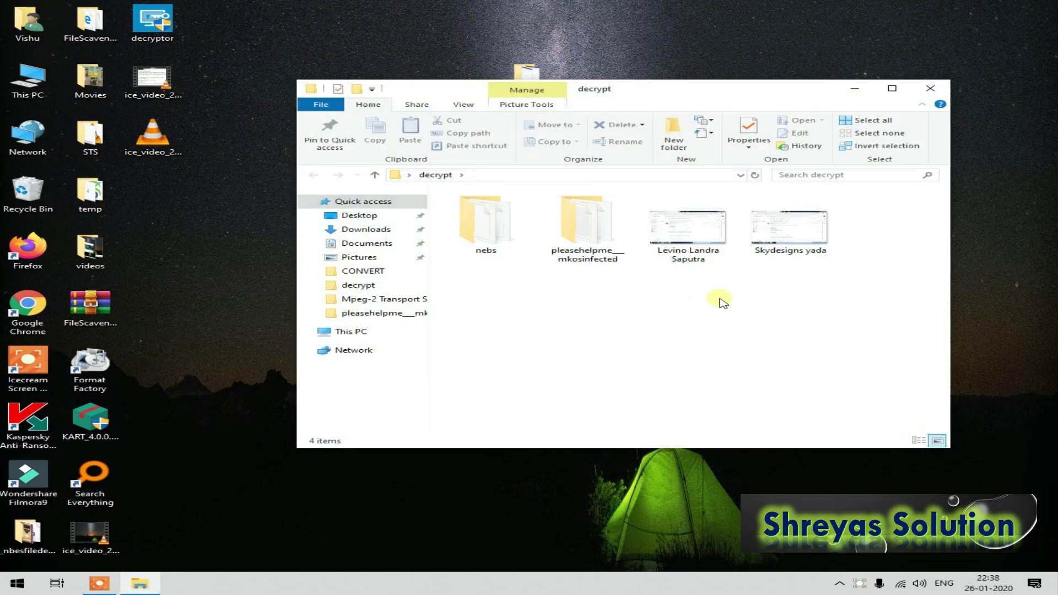
pyautogui.doubleClick(682, 102)
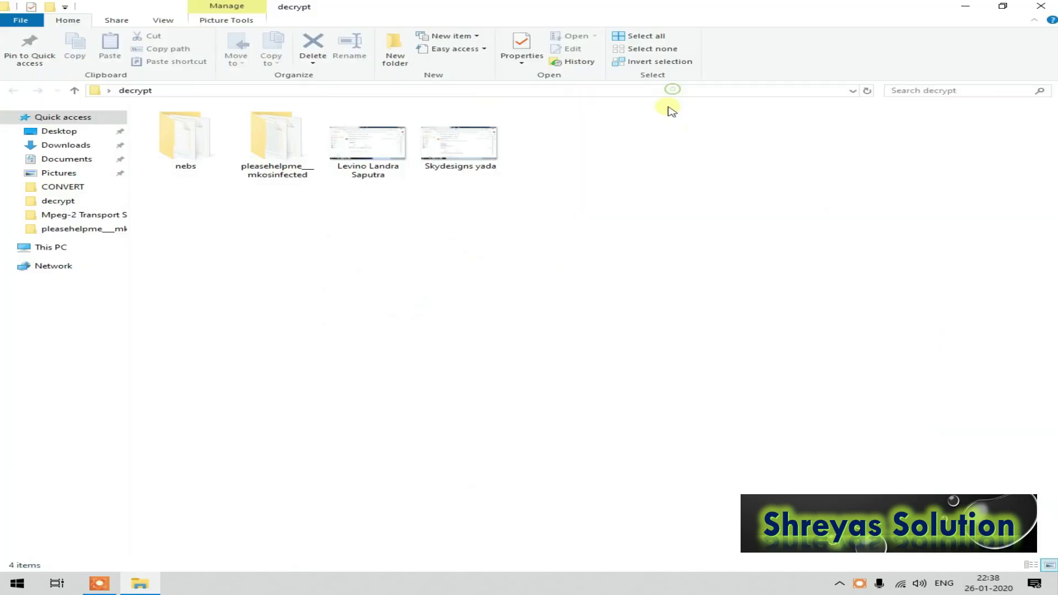
pyautogui.click(458, 149)
pyautogui.doubleClick(462, 156)
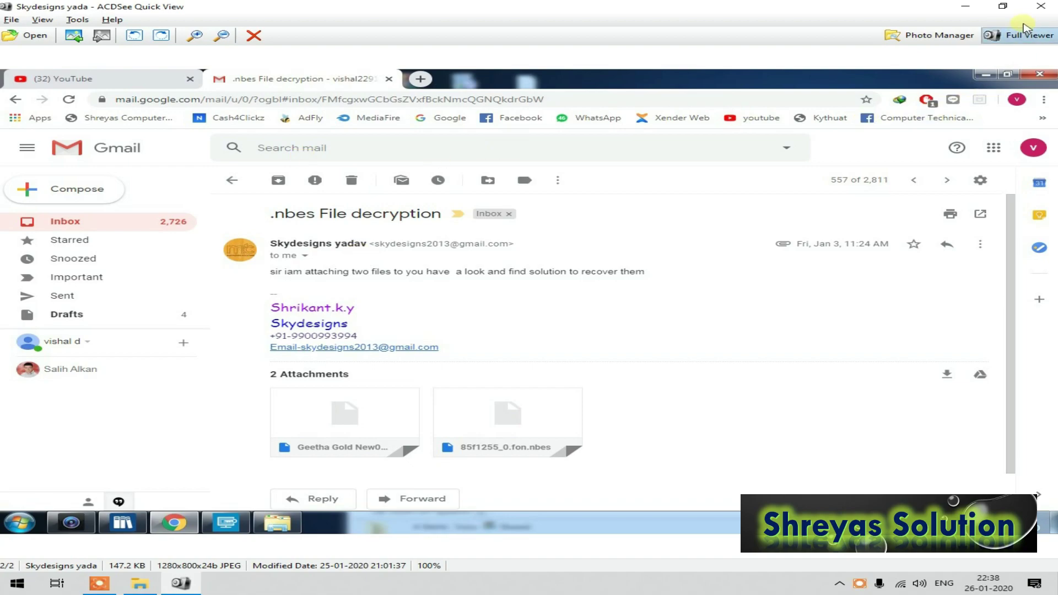
pyautogui.click(1039, 7)
pyautogui.click(368, 175)
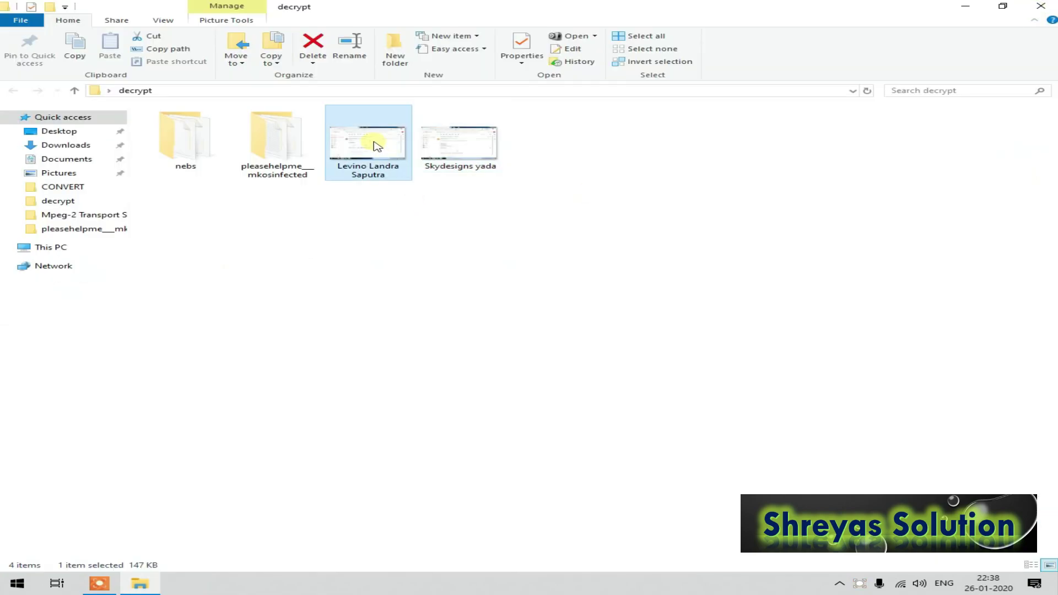
pyautogui.doubleClick(363, 177)
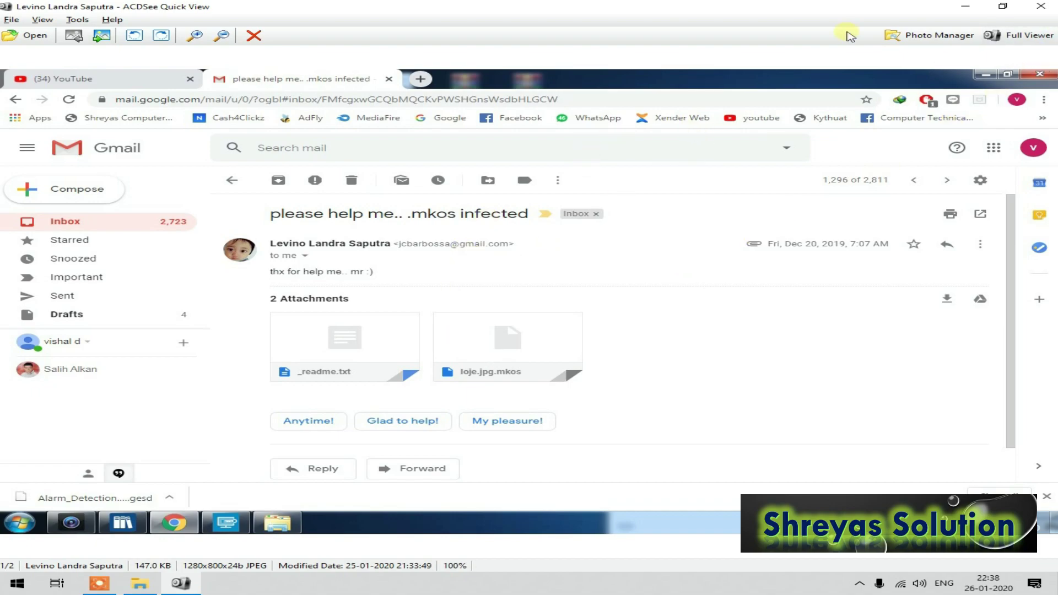
pyautogui.press('Escape')
pyautogui.doubleClick(479, 147)
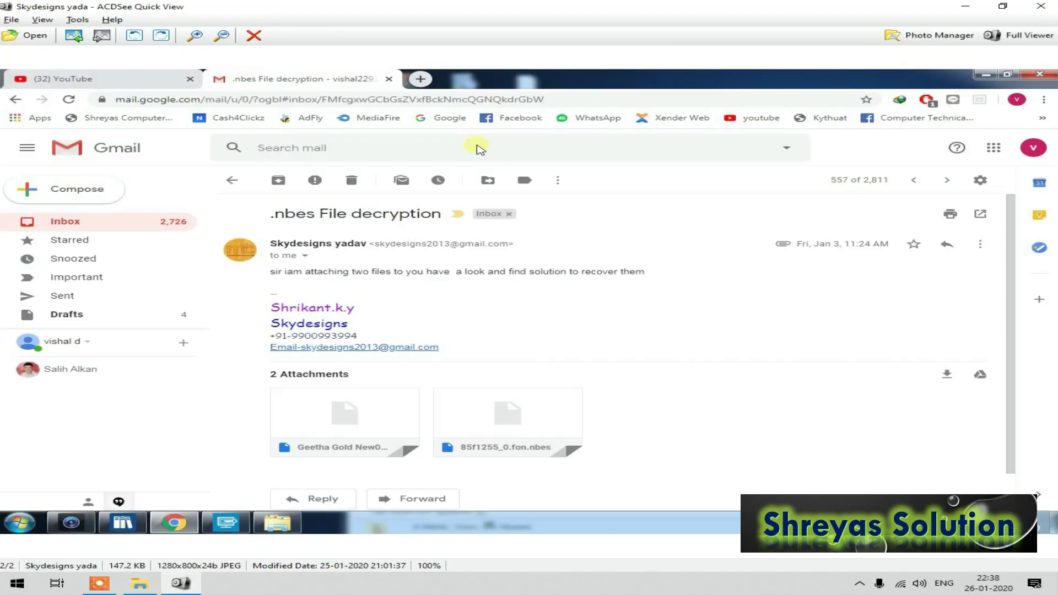
pyautogui.click(1040, 6)
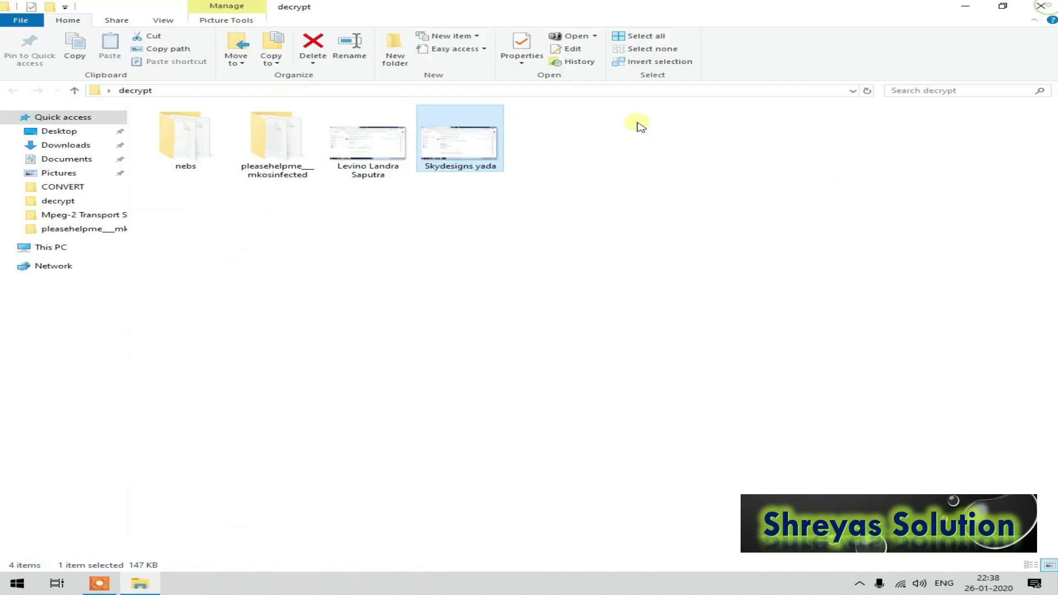
# Open the nebs folder and examine the encrypted files 85f1255_0.fon.nbes and Geetha Gold New004.jpg.nbes
pyautogui.click(362, 144)
pyautogui.click(373, 145)
pyautogui.click(186, 142)
pyautogui.rightClick(303, 222)
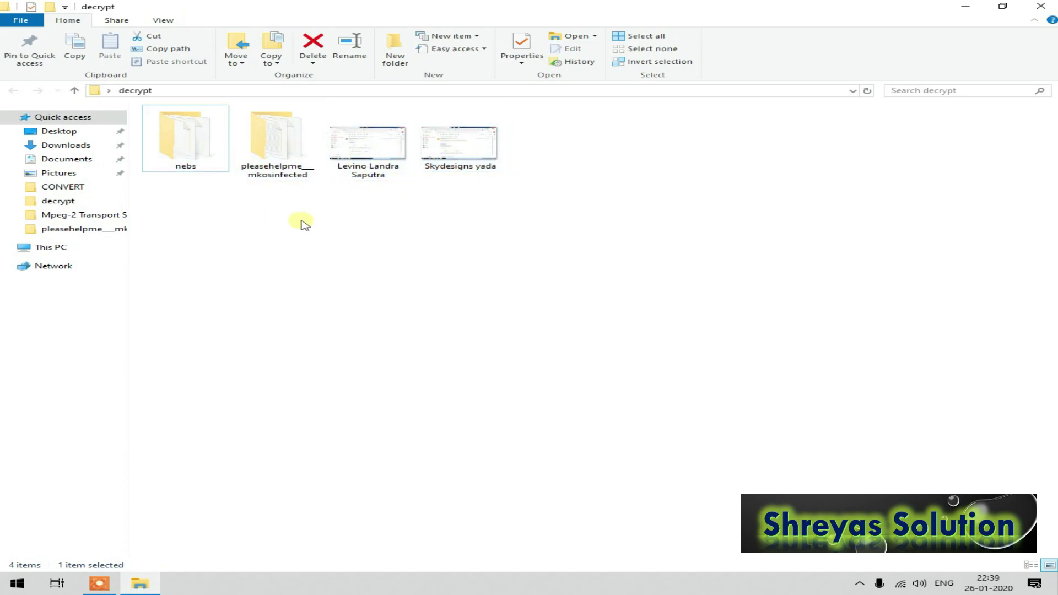
pyautogui.click(188, 175)
pyautogui.click(254, 174)
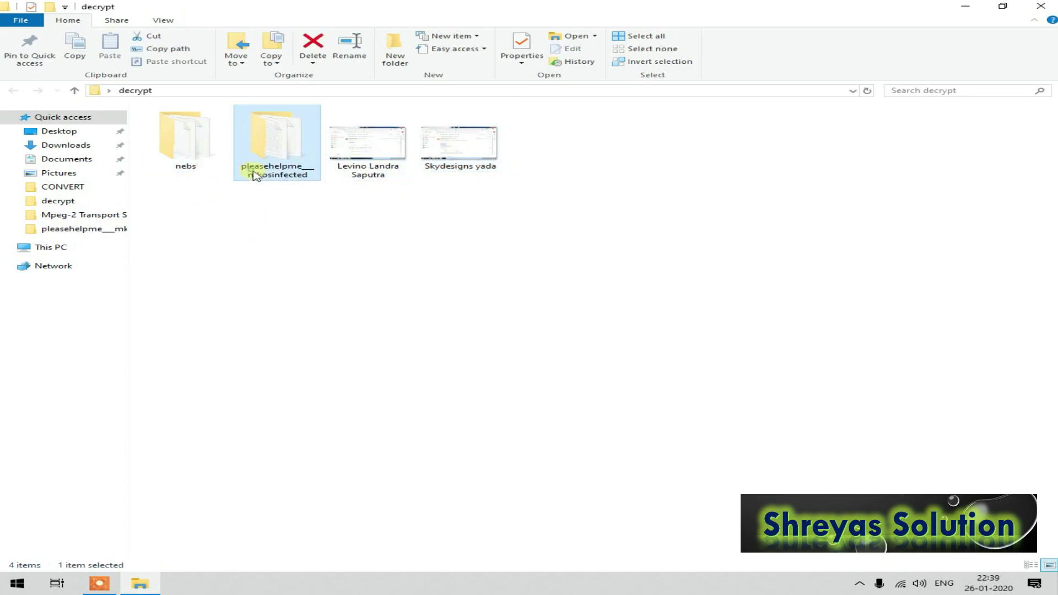
pyautogui.doubleClick(178, 146)
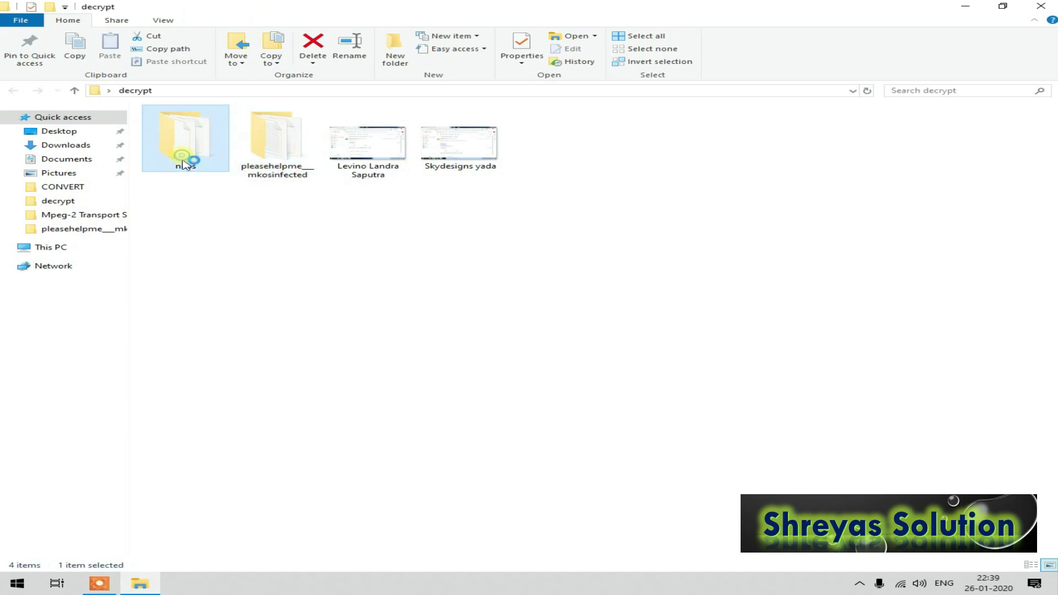
pyautogui.click(278, 139)
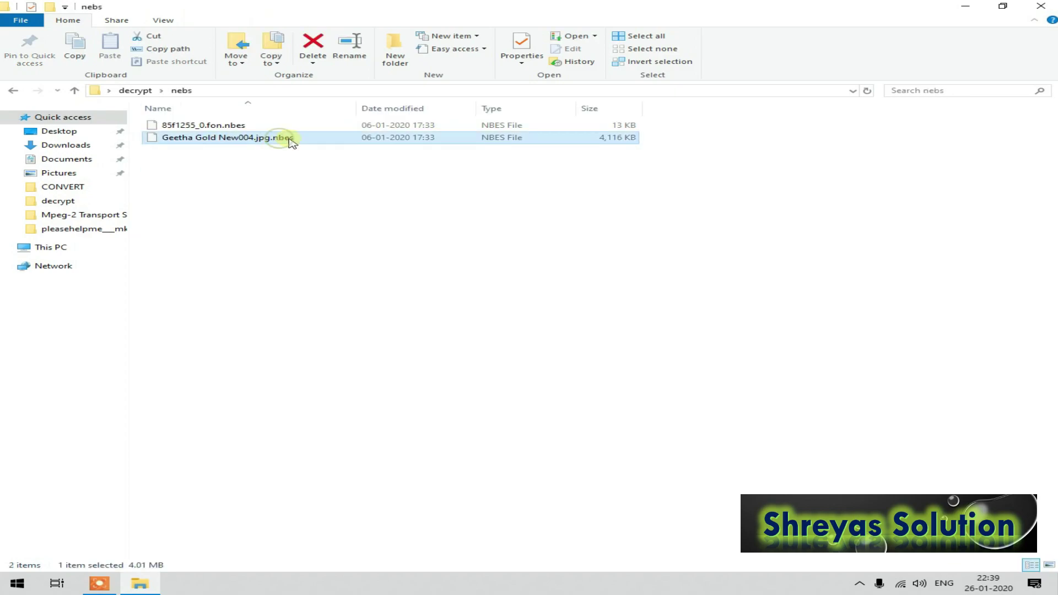
pyautogui.click(234, 127)
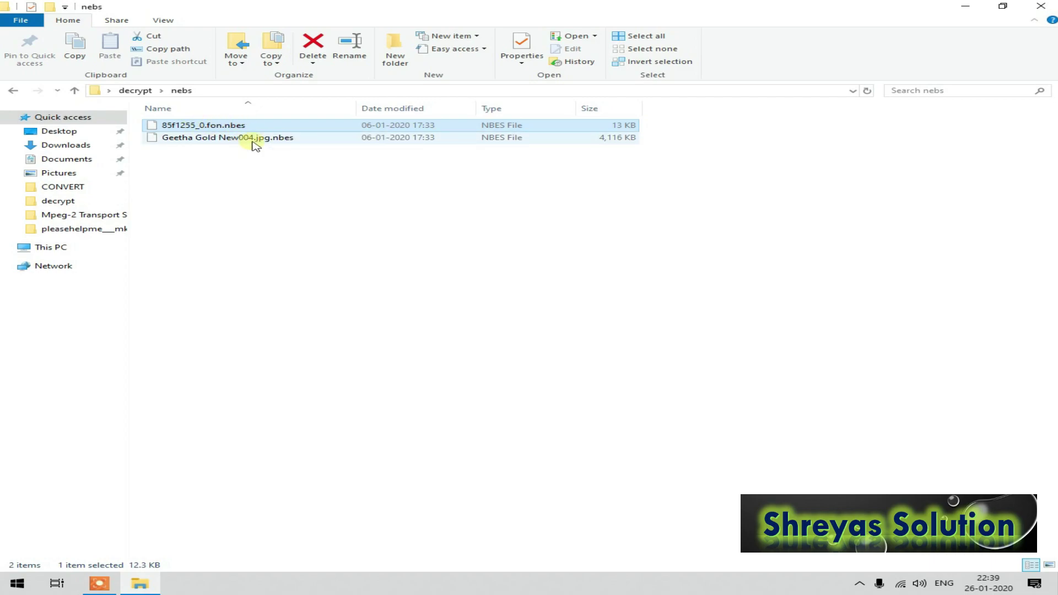
pyautogui.click(253, 140)
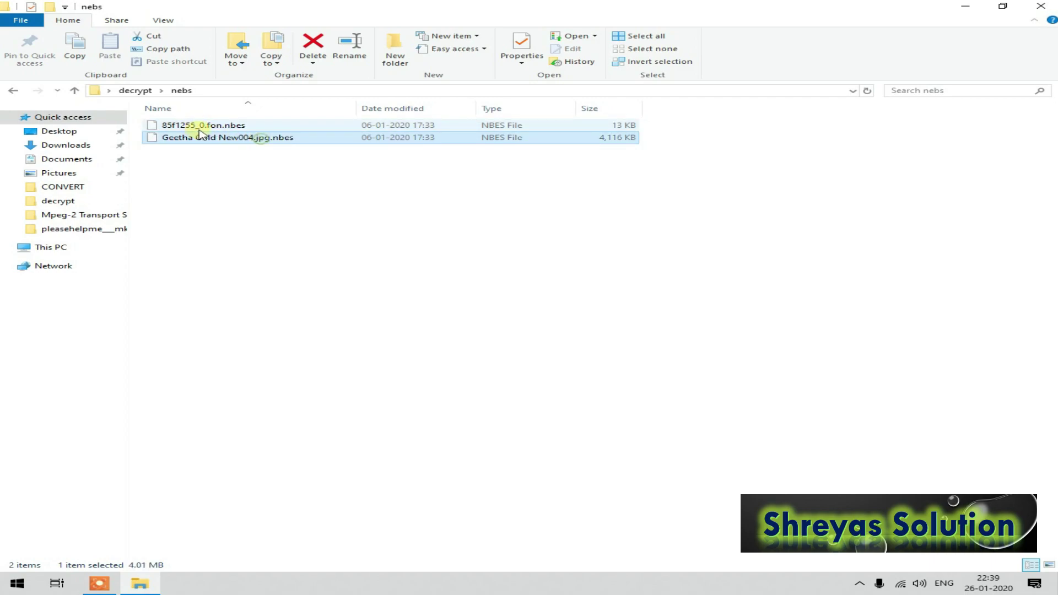
# Inspect the _readme and loje.jpg.mkos files in the pleasehelpme___mkosinfected folder, and return to the decrypt folder
pyautogui.click(135, 90)
pyautogui.click(285, 147)
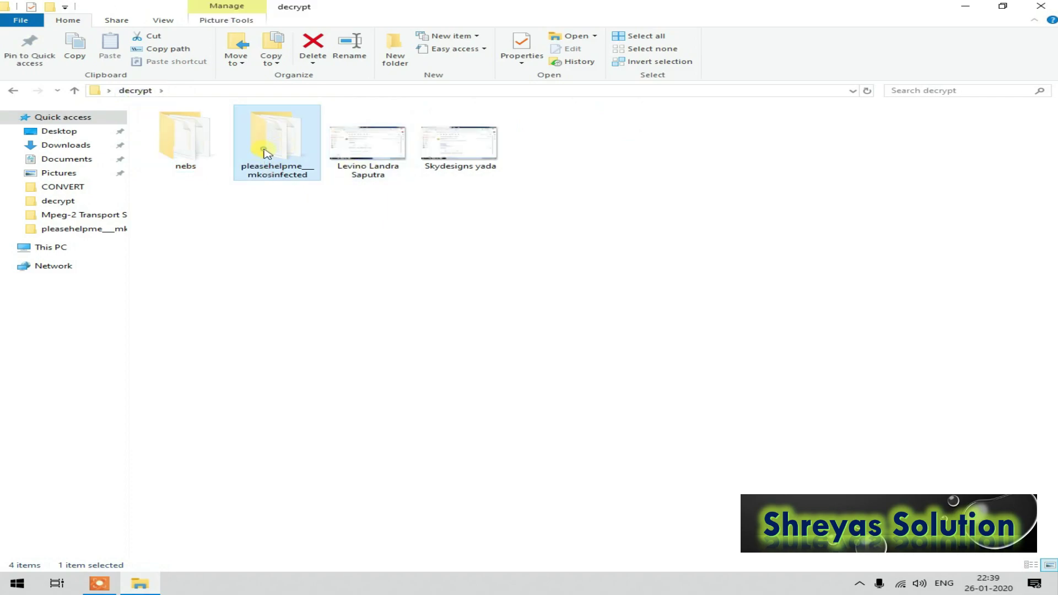
pyautogui.doubleClick(265, 153)
pyautogui.click(190, 152)
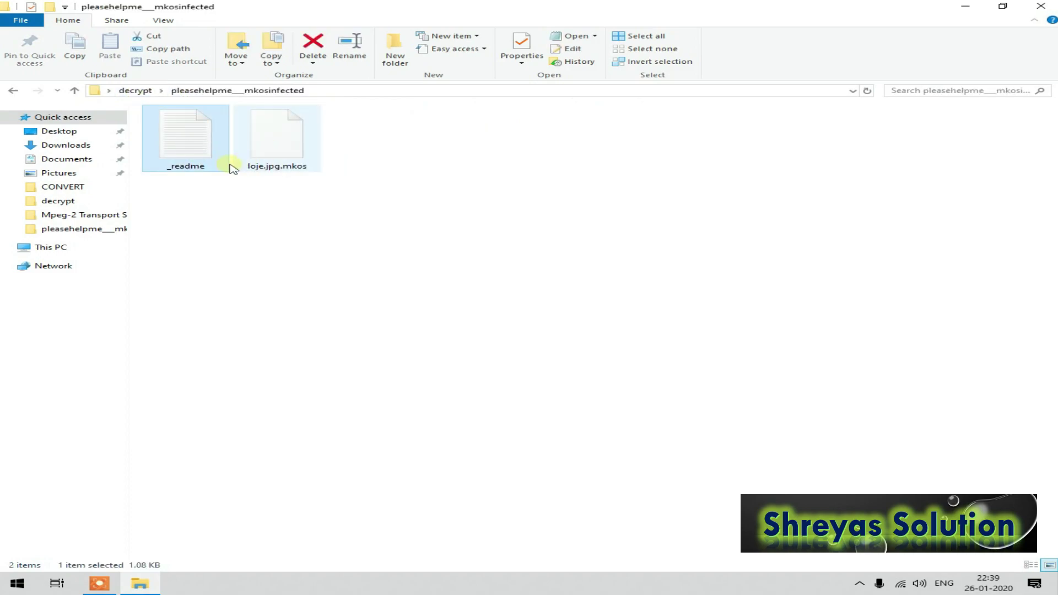
pyautogui.click(261, 171)
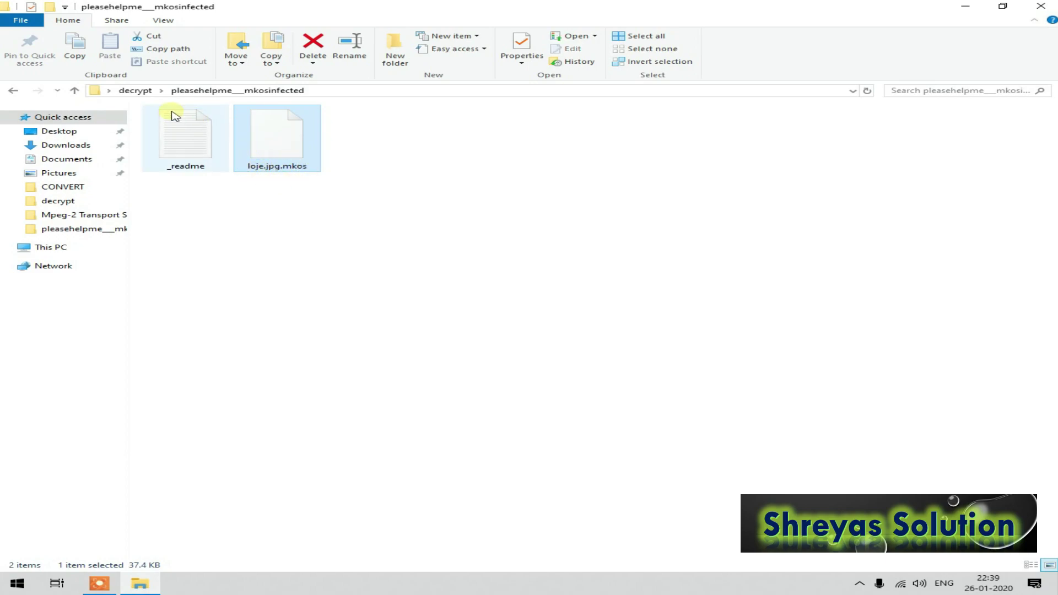
pyautogui.click(131, 93)
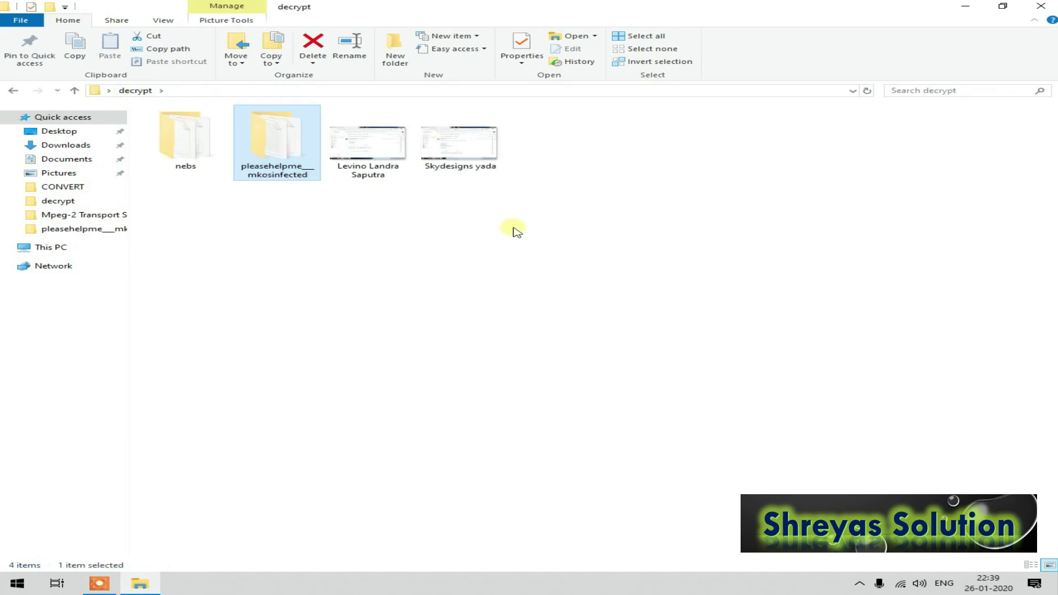
pyautogui.click(517, 231)
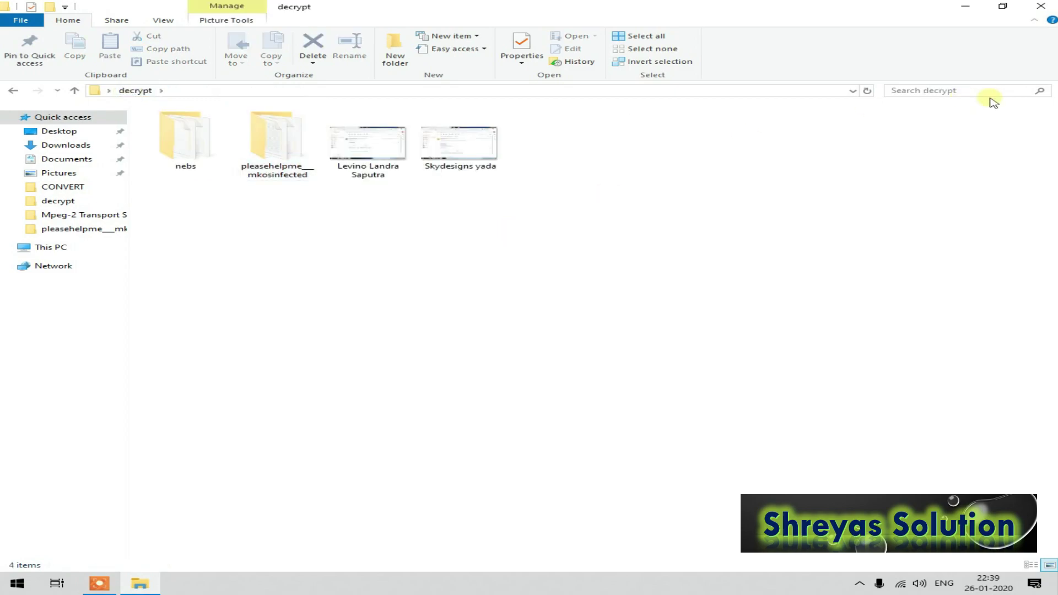
# View the screenshot of the .nbes File decryption e-mail again, and close it and the decrypt folder
pyautogui.doubleClick(460, 142)
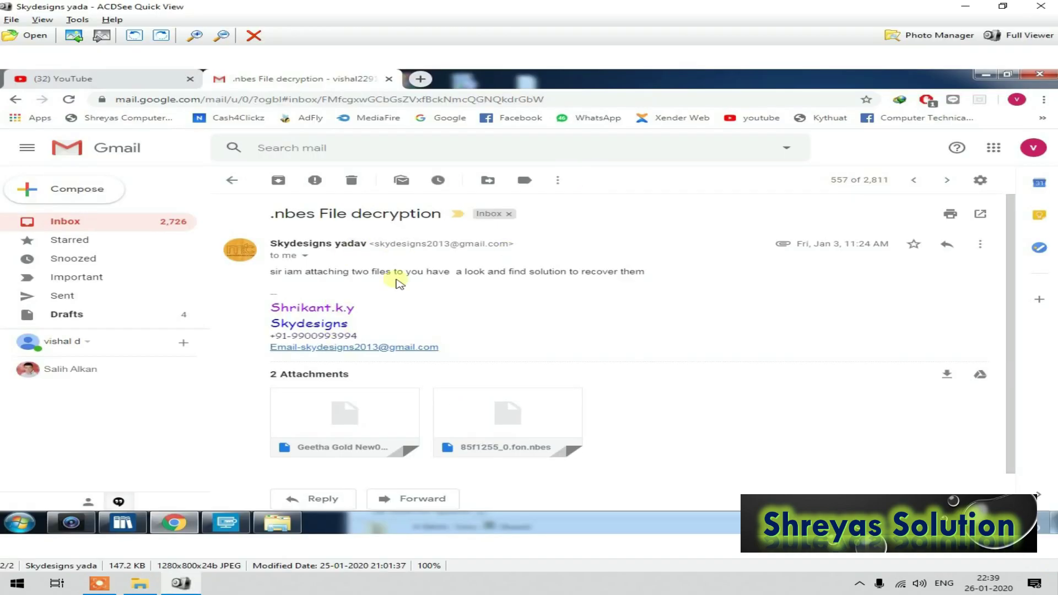
pyautogui.click(1041, 6)
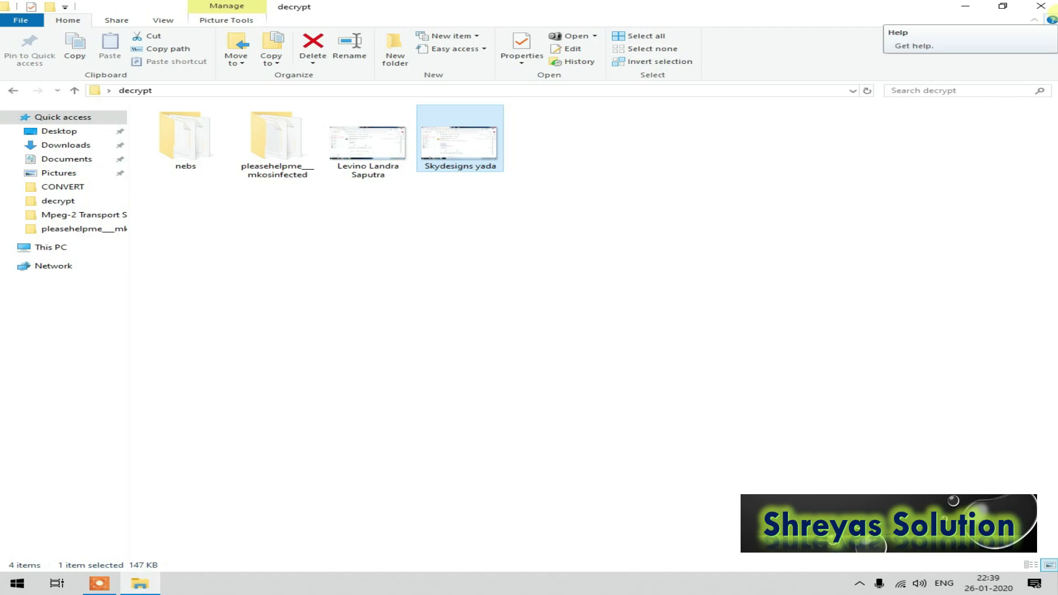
pyautogui.click(1044, 5)
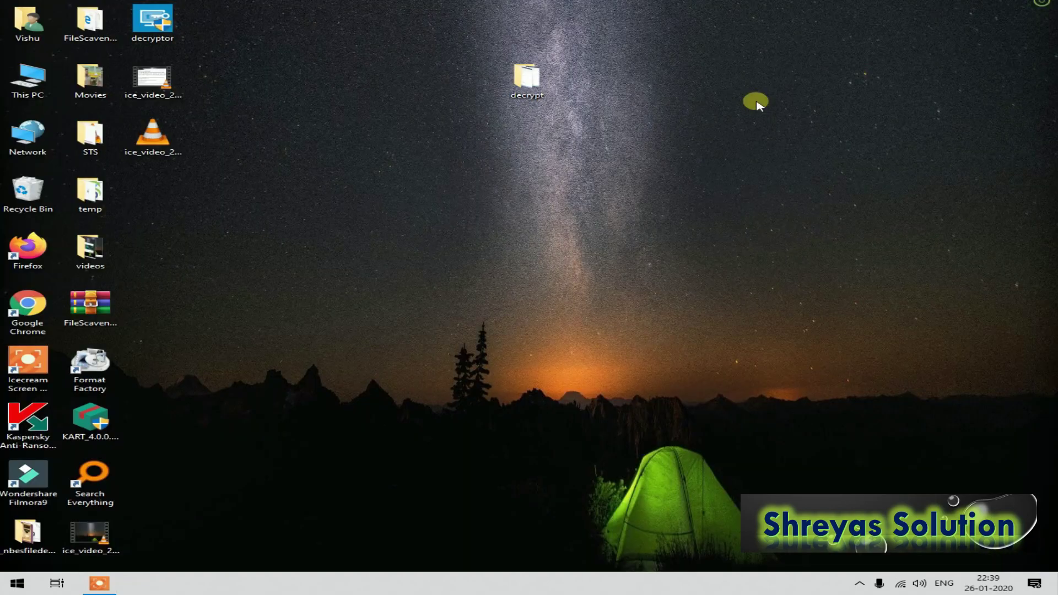
pyautogui.rightClick(736, 99)
pyautogui.click(783, 135)
pyautogui.rightClick(687, 126)
pyautogui.click(728, 160)
pyautogui.rightClick(646, 131)
pyautogui.click(687, 167)
pyautogui.rightClick(613, 160)
pyautogui.click(627, 192)
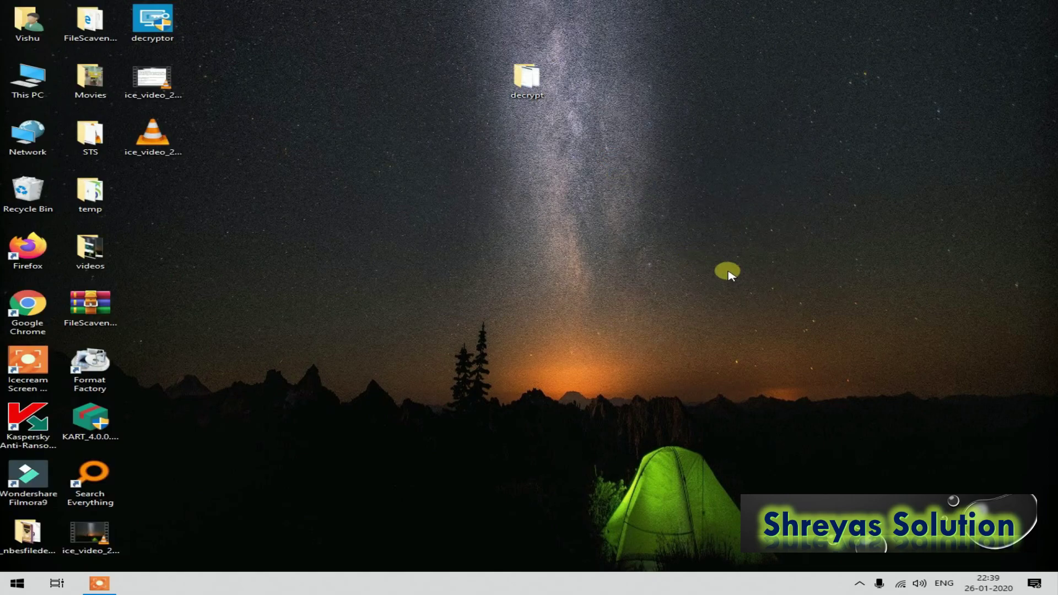
# Check the Wi-Fi connection and launch the Emsisoft decryptor from the desktop, accepting its license terms and disclaimer
pyautogui.click(901, 584)
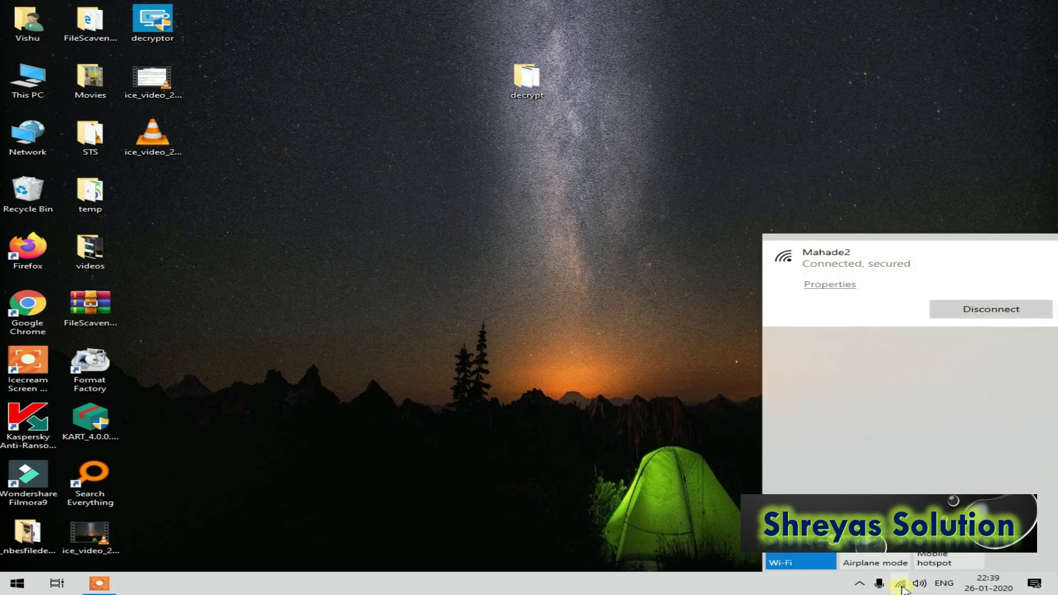
pyautogui.click(902, 585)
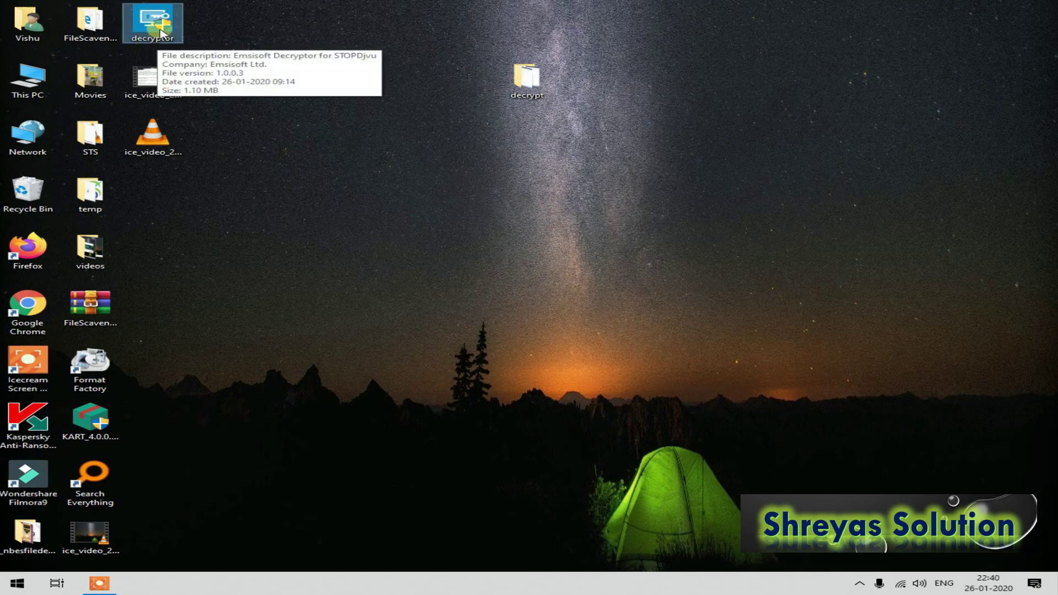
pyautogui.doubleClick(161, 24)
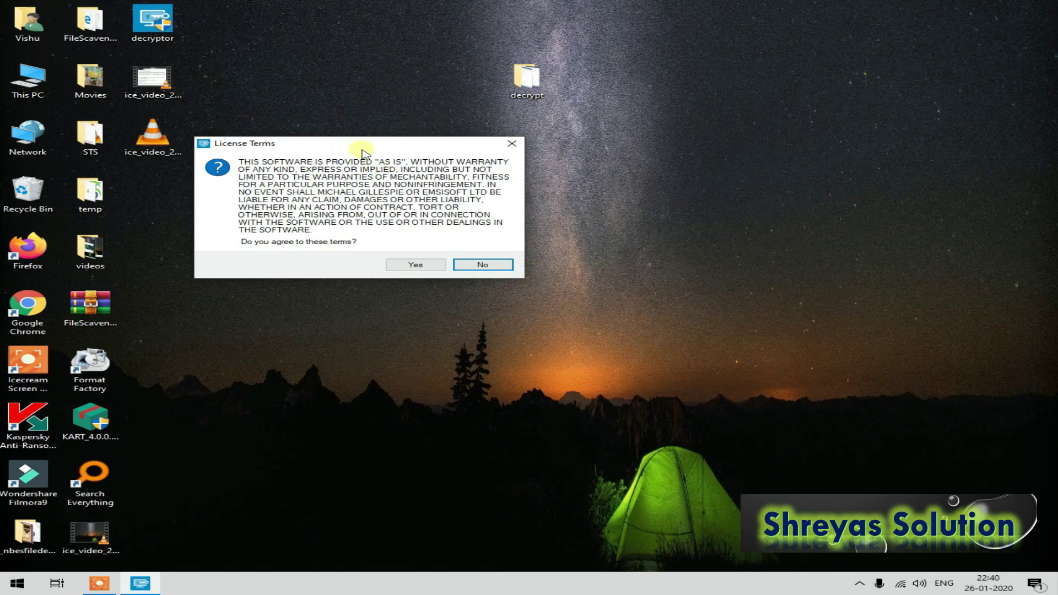
pyautogui.click(417, 265)
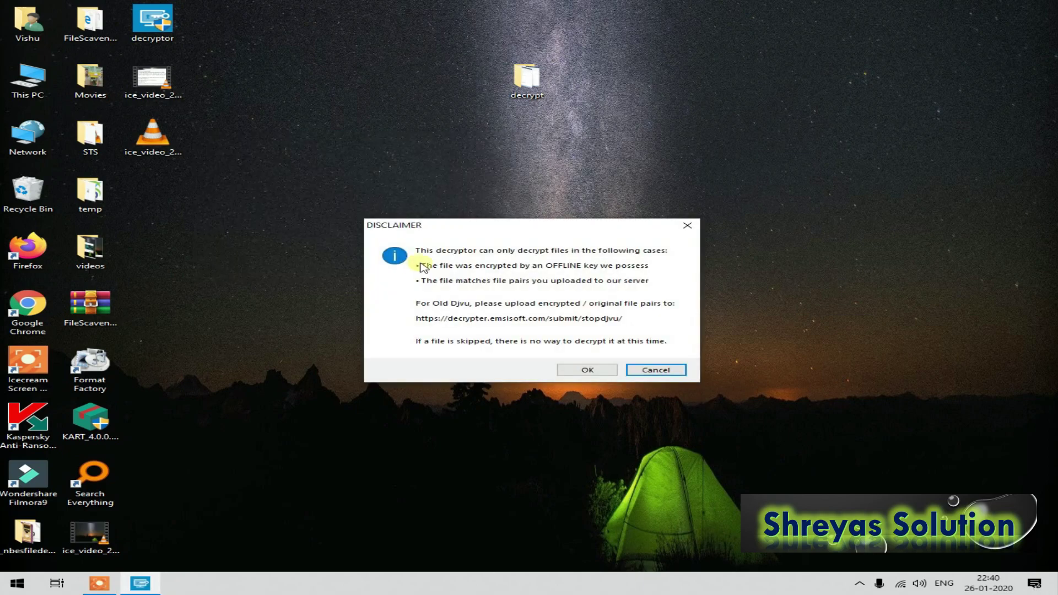
pyautogui.click(588, 367)
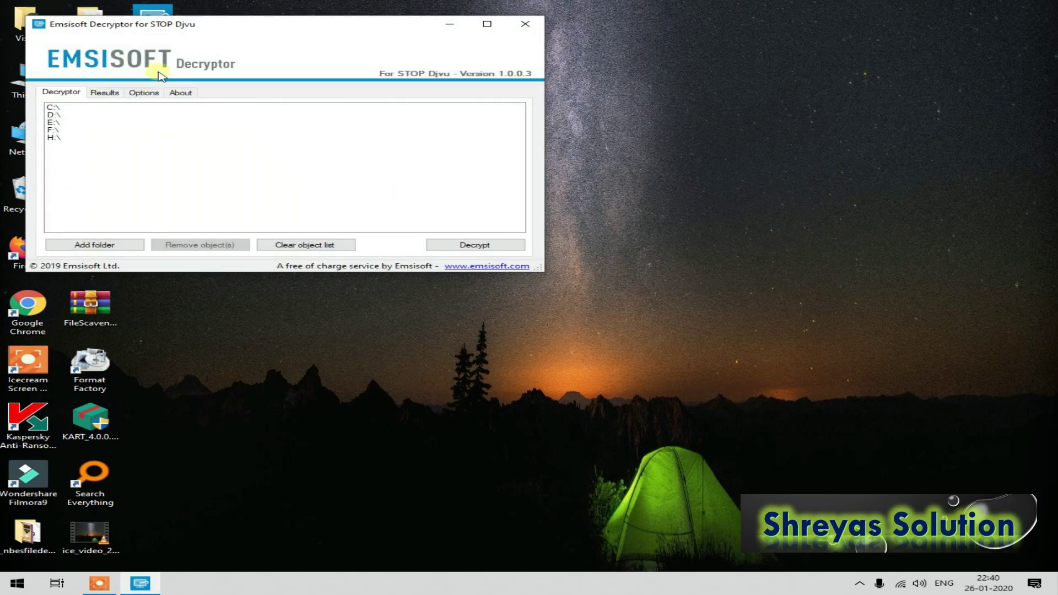
# Clear all preset drives from the decryptor's object list and move its window clear of the desktop's decrypt folder
pyautogui.moveTo(205, 26); pyautogui.dragTo(378, 154)
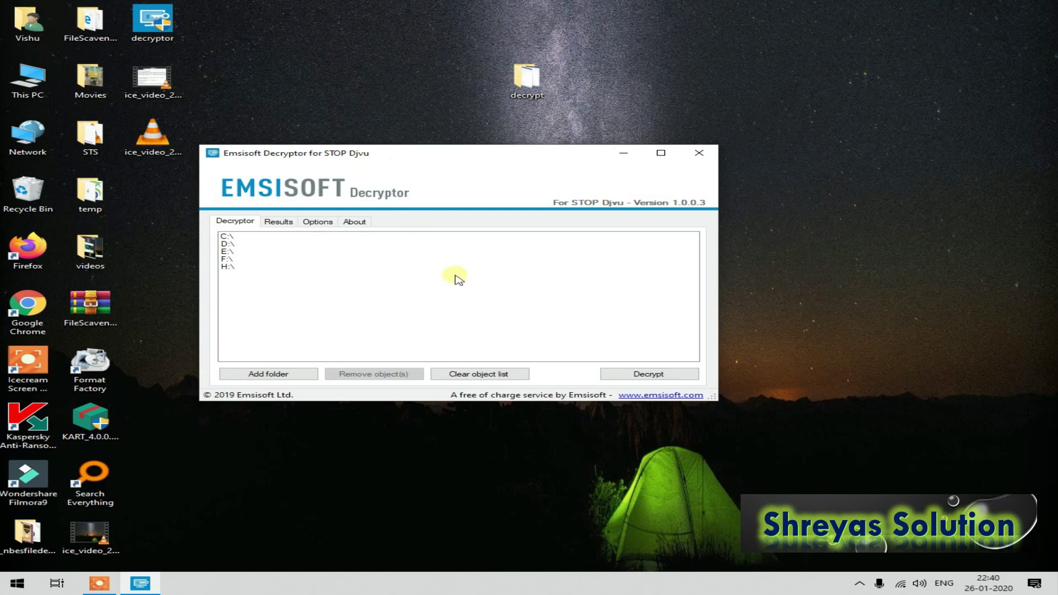
pyautogui.click(481, 378)
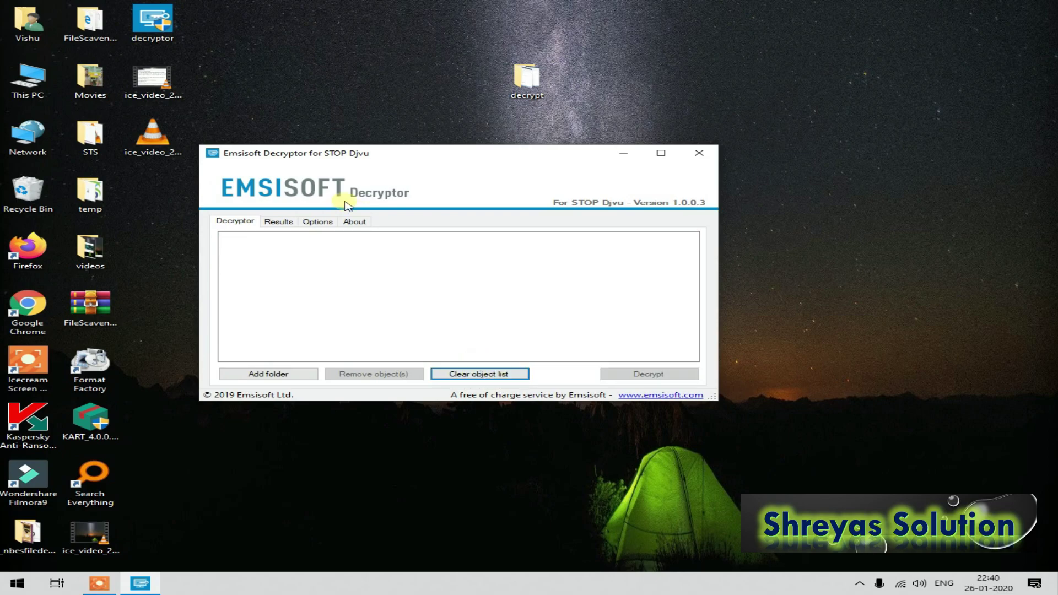
pyautogui.moveTo(359, 156); pyautogui.dragTo(467, 231)
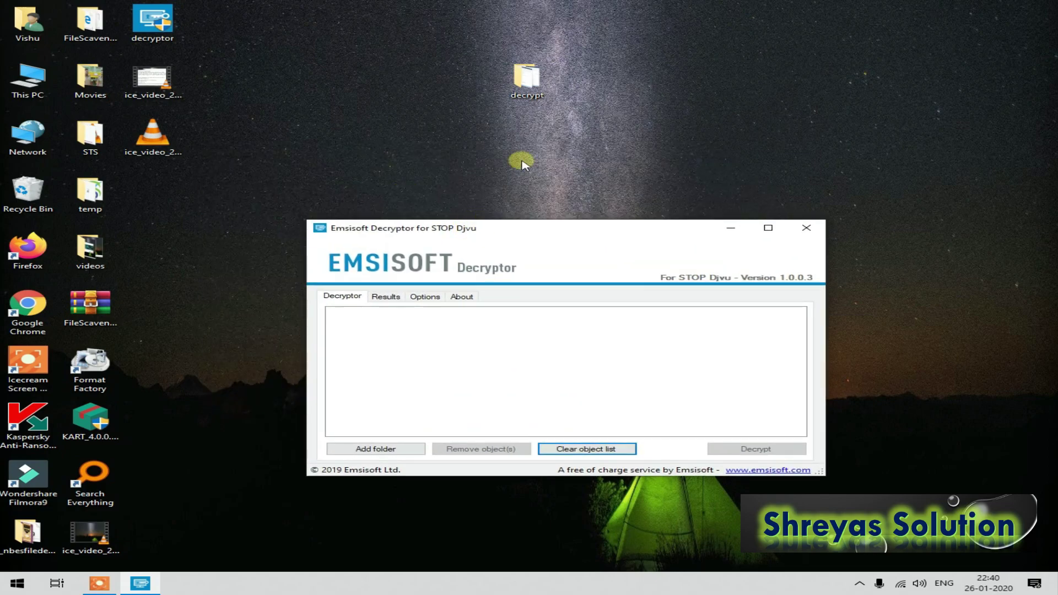
# Open the decrypt folder from the desktop and restore its window to a smaller size beside the decryptor
pyautogui.doubleClick(526, 79)
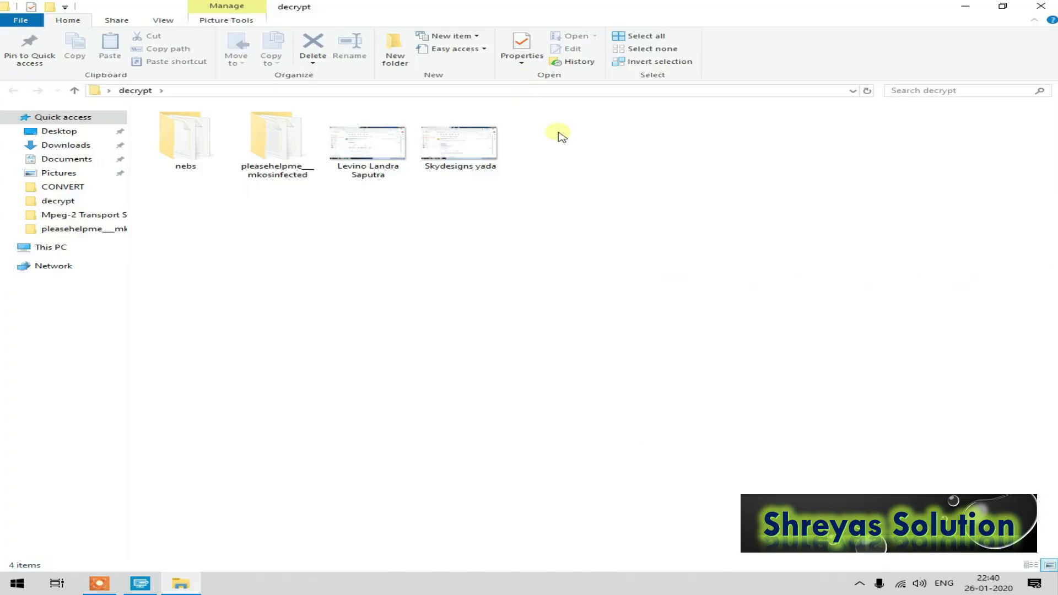
pyautogui.doubleClick(598, 12)
pyautogui.moveTo(605, 89); pyautogui.dragTo(879, 54)
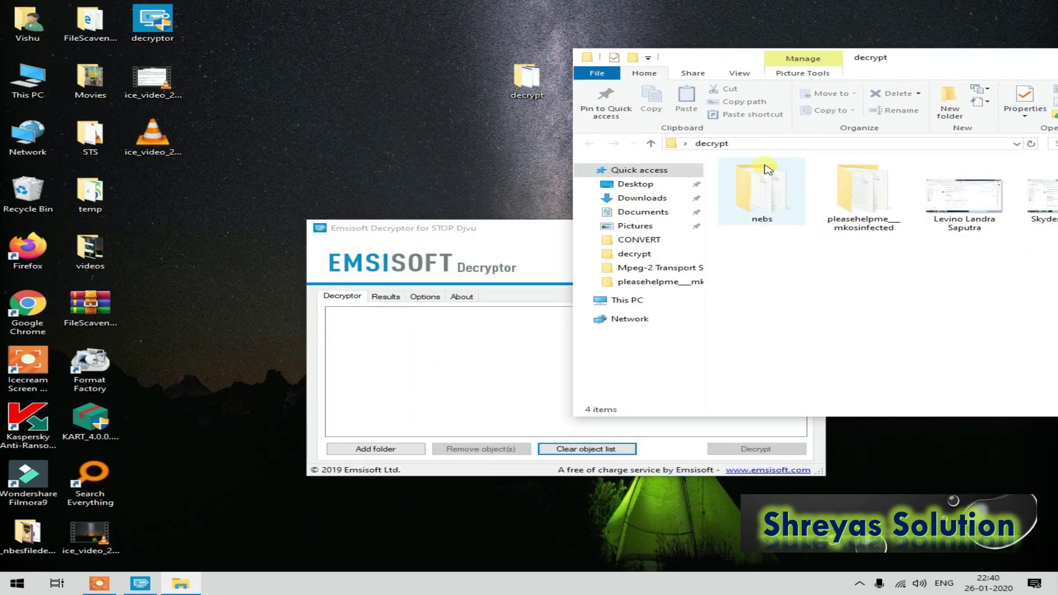
# Add the desktop's decrypt folder to the decryptor's object list
pyautogui.click(374, 448)
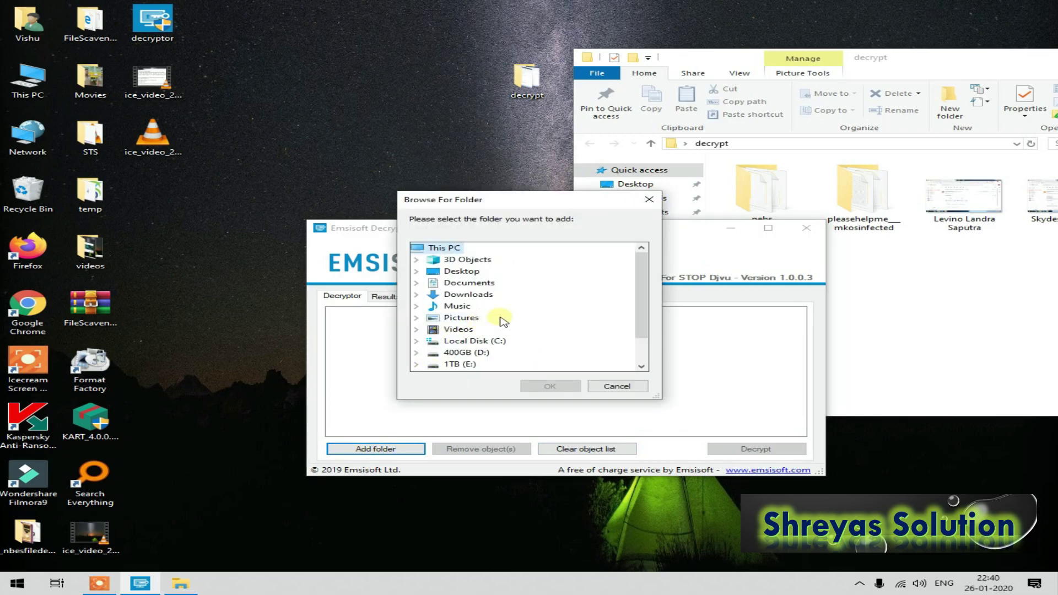
pyautogui.click(417, 271)
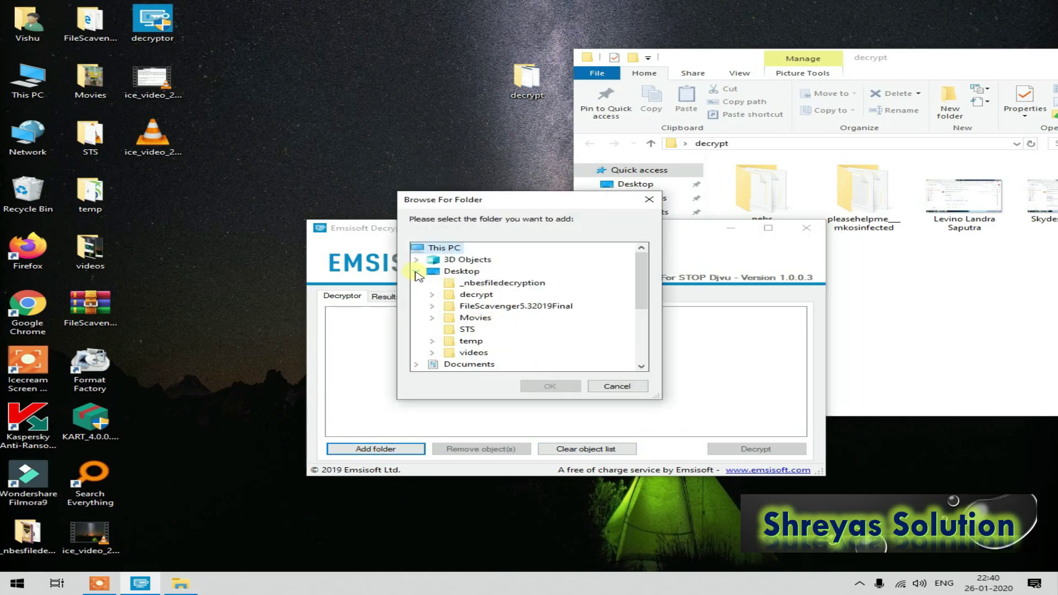
pyautogui.doubleClick(485, 298)
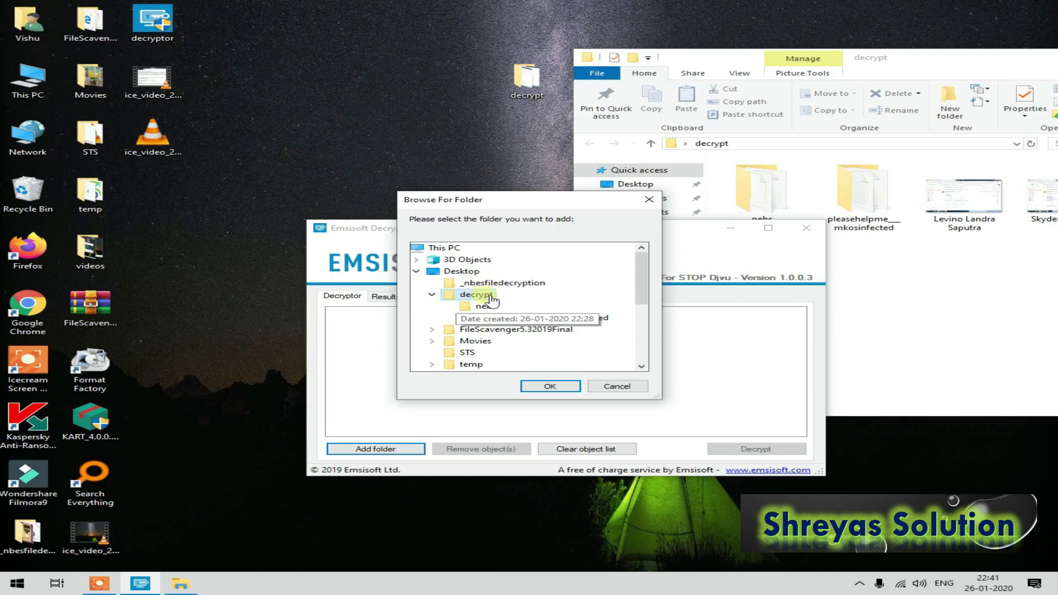
pyautogui.click(551, 387)
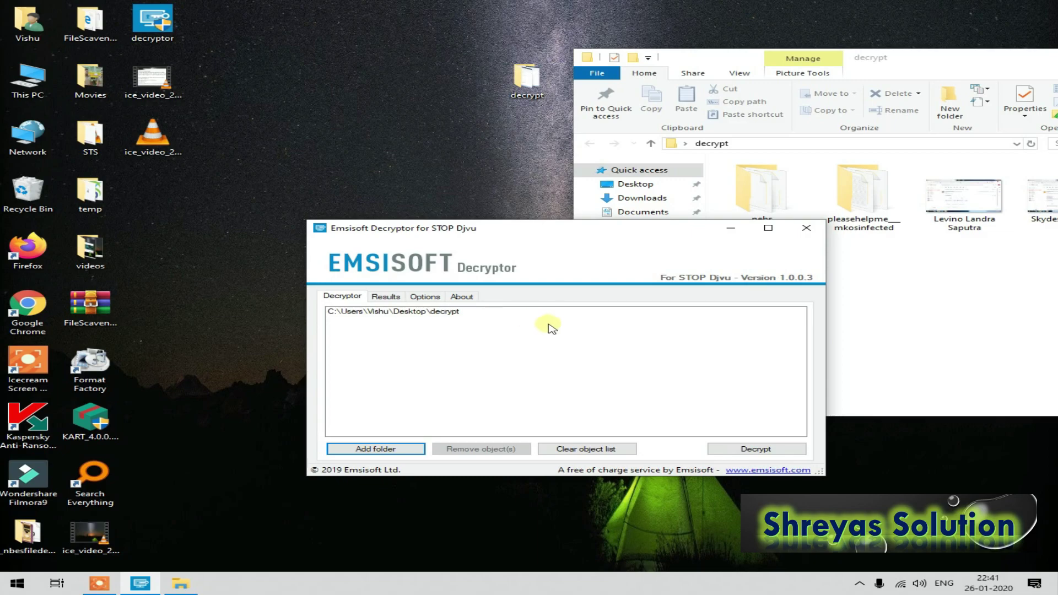
# Move the decryptor window clear of the decrypt folder's contents and start decrypting the added folder
pyautogui.moveTo(651, 228); pyautogui.dragTo(688, 308)
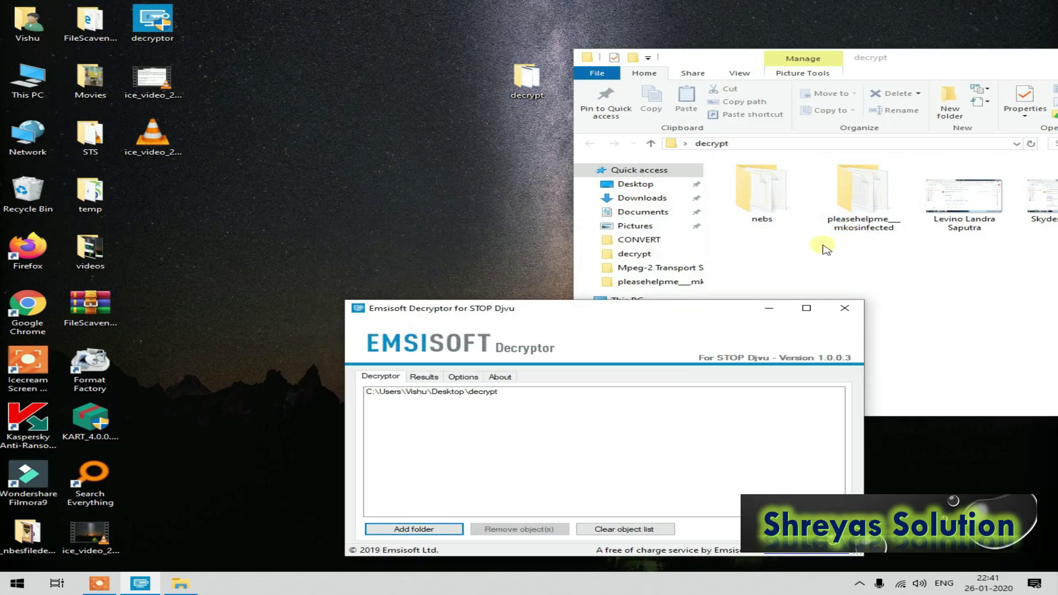
pyautogui.moveTo(592, 312); pyautogui.dragTo(347, 253)
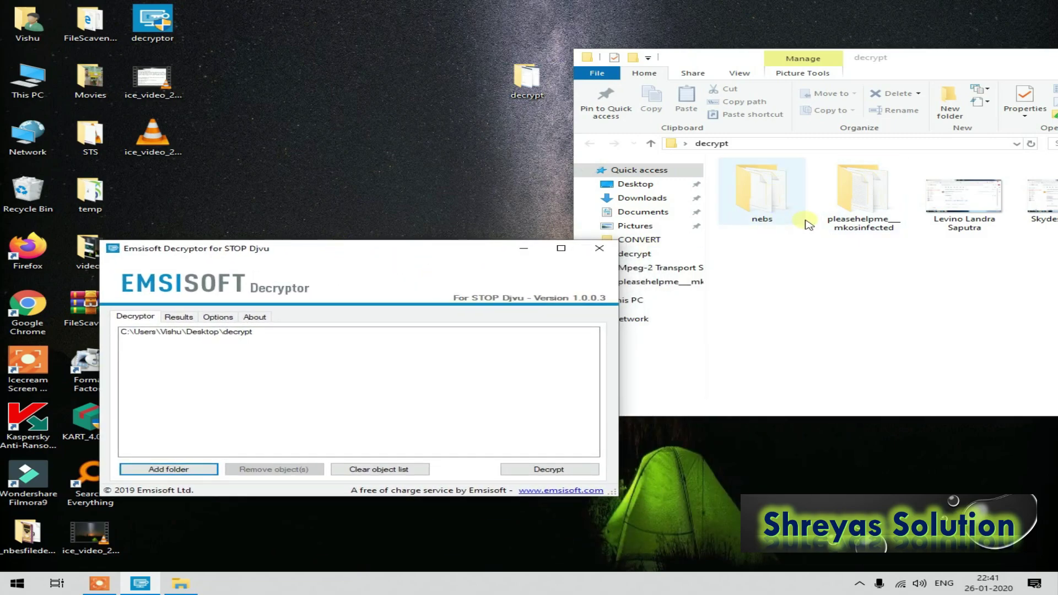
pyautogui.click(768, 198)
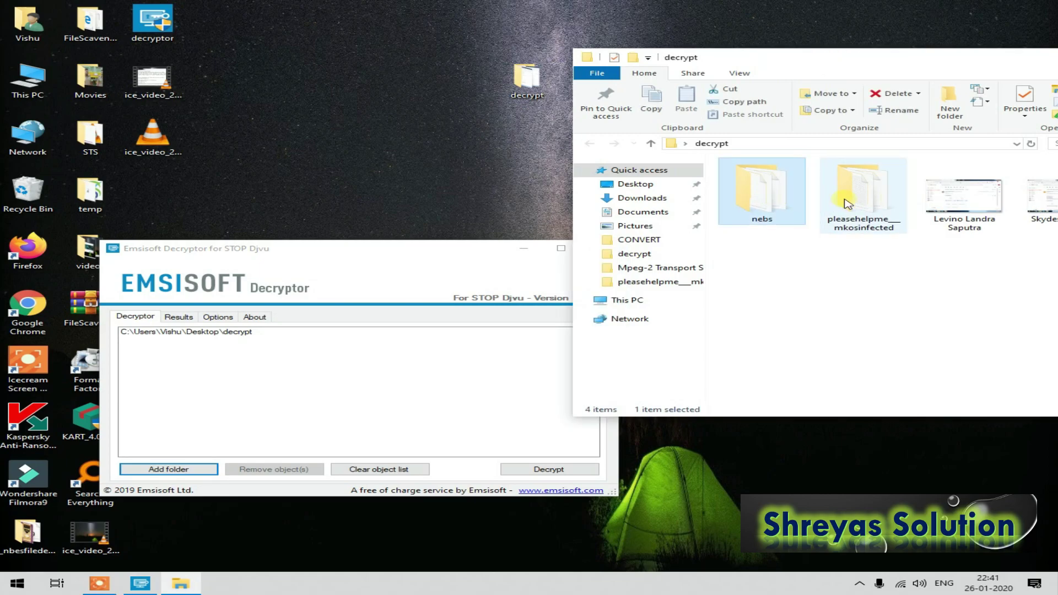
pyautogui.click(835, 200)
pyautogui.click(430, 248)
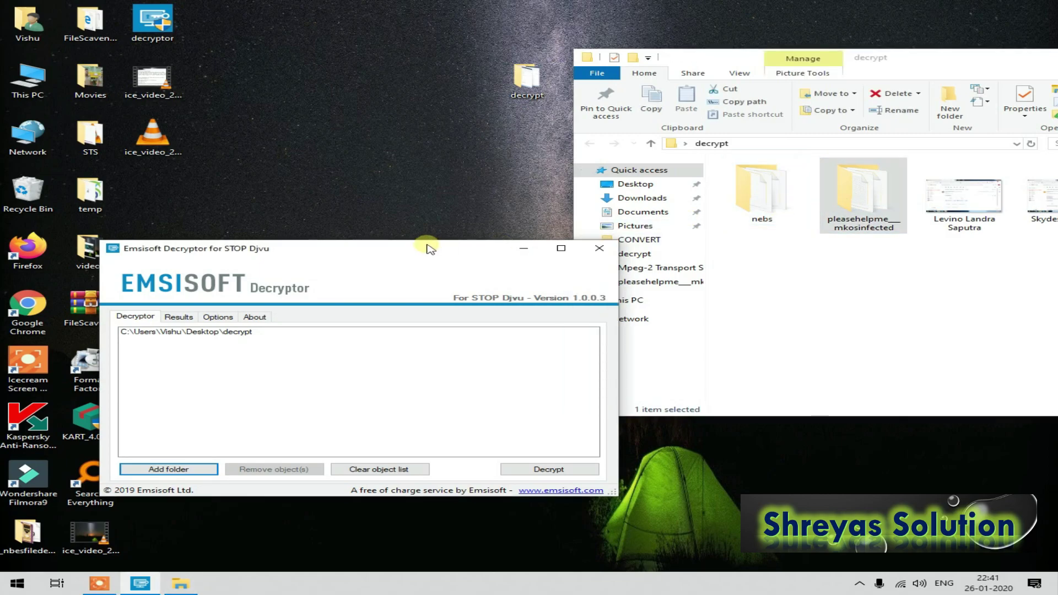
pyautogui.click(539, 472)
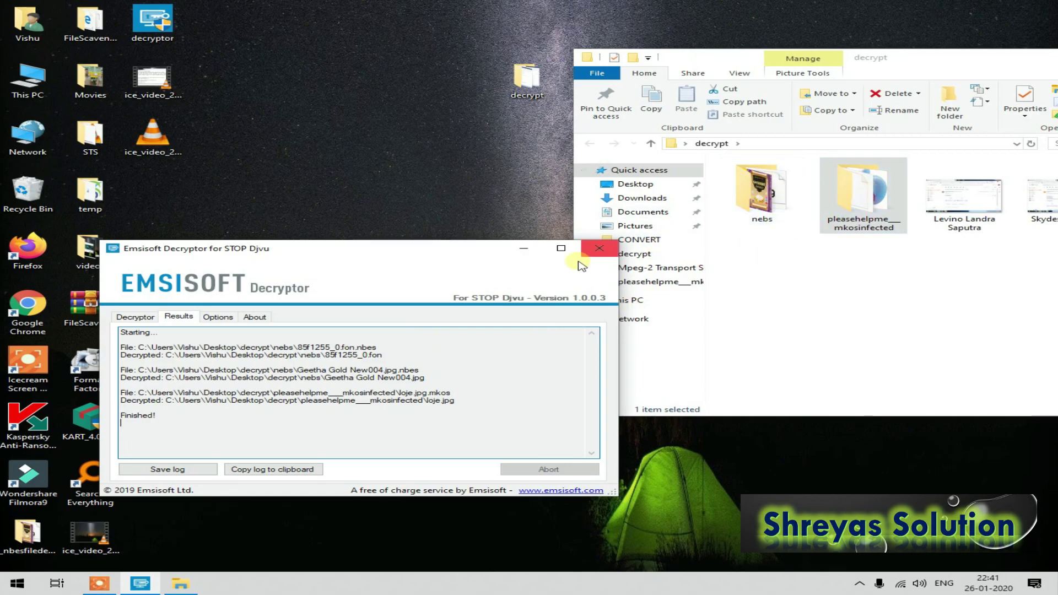
# Review the decryption log entries for the .nbes files in nebs and the .mkos file in pleasehelpme___mkosinfected
pyautogui.moveTo(120, 347); pyautogui.dragTo(361, 348)
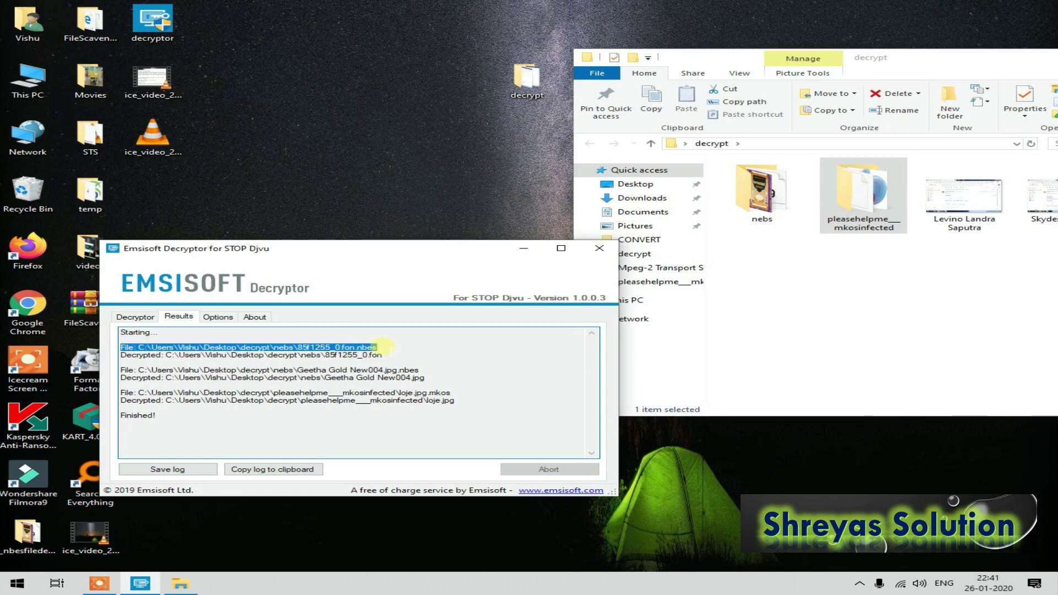
pyautogui.click(362, 347)
pyautogui.moveTo(121, 355); pyautogui.dragTo(330, 355)
pyautogui.click(378, 355)
pyautogui.click(379, 355)
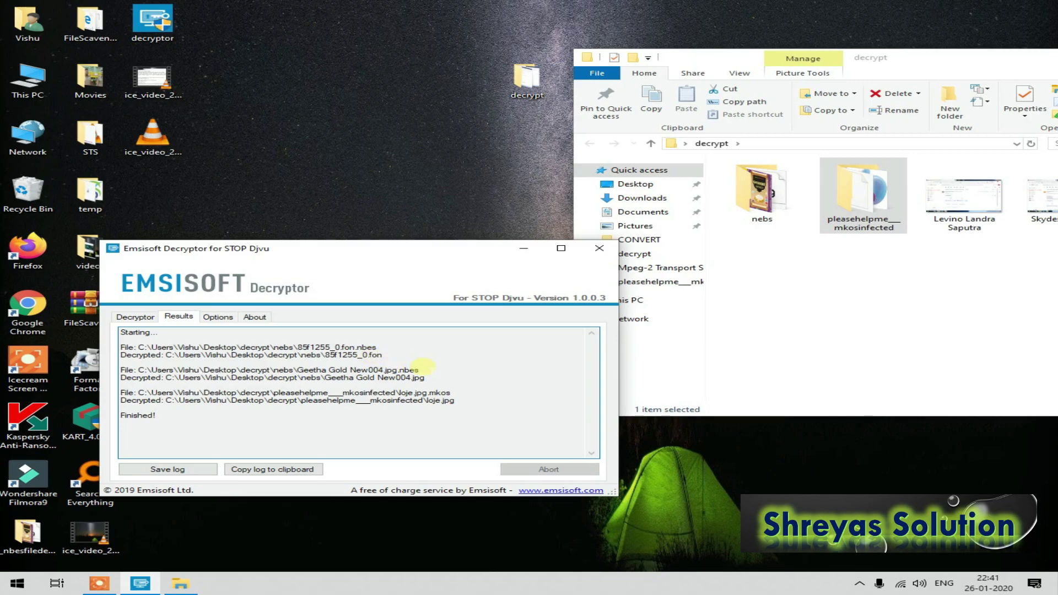
pyautogui.moveTo(427, 371); pyautogui.dragTo(402, 370)
pyautogui.click(411, 370)
pyautogui.click(377, 377)
pyautogui.hotkey('shift', 'Home')
pyautogui.click(377, 377)
pyautogui.moveTo(138, 378); pyautogui.dragTo(198, 378)
pyautogui.click(132, 355)
pyautogui.moveTo(131, 355); pyautogui.dragTo(176, 356)
pyautogui.moveTo(125, 393); pyautogui.dragTo(150, 401)
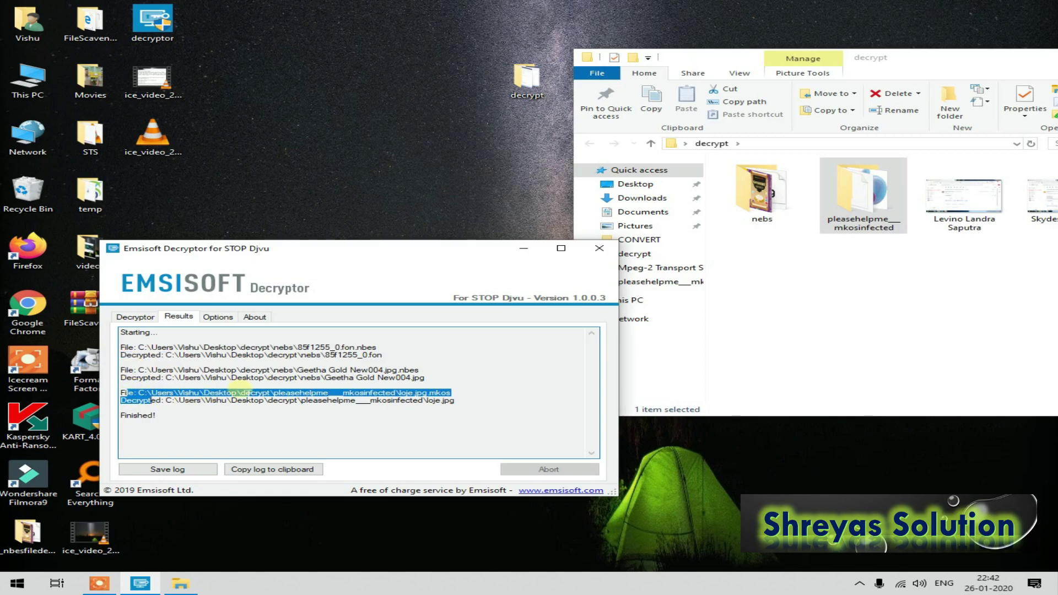
pyautogui.click(152, 401)
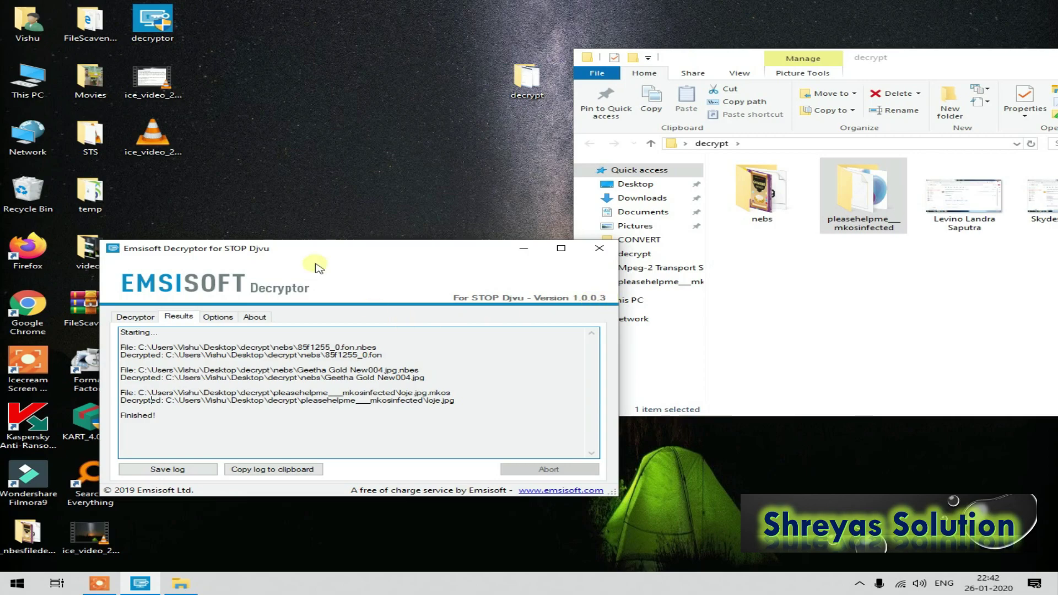
# Shift the decryptor window slightly, open the nebs subfolder of decrypt and maximize its window
pyautogui.moveTo(302, 253); pyautogui.dragTo(364, 219)
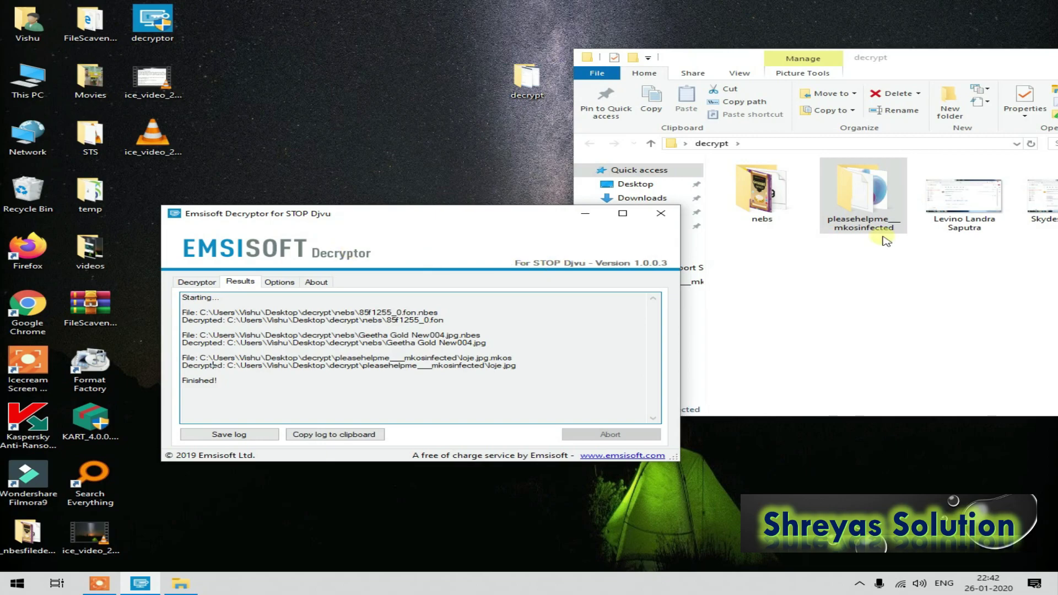
pyautogui.click(952, 229)
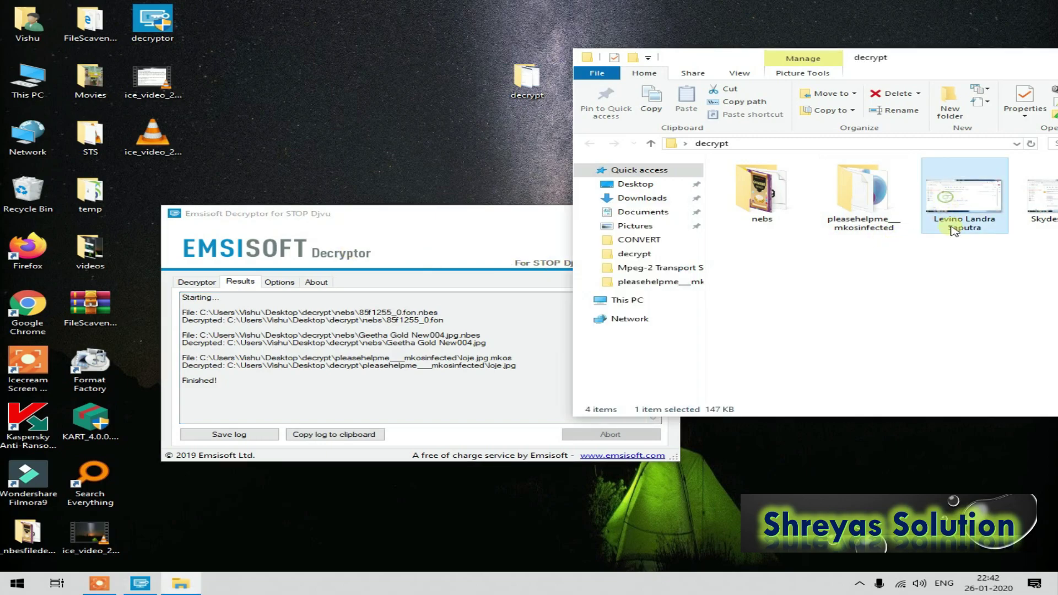
pyautogui.click(1025, 215)
pyautogui.click(467, 220)
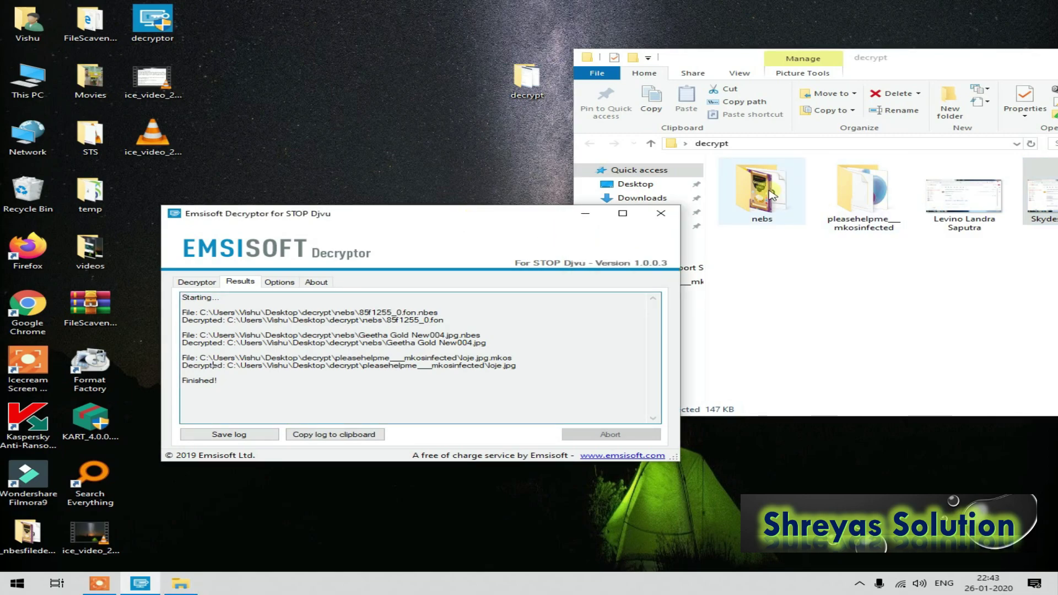
pyautogui.click(758, 201)
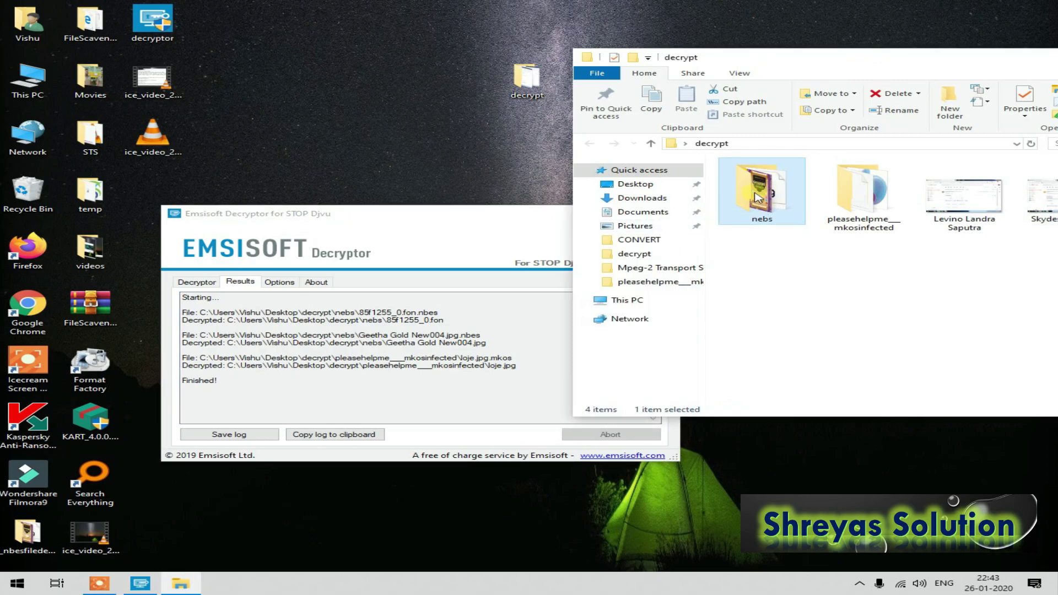
pyautogui.doubleClick(759, 223)
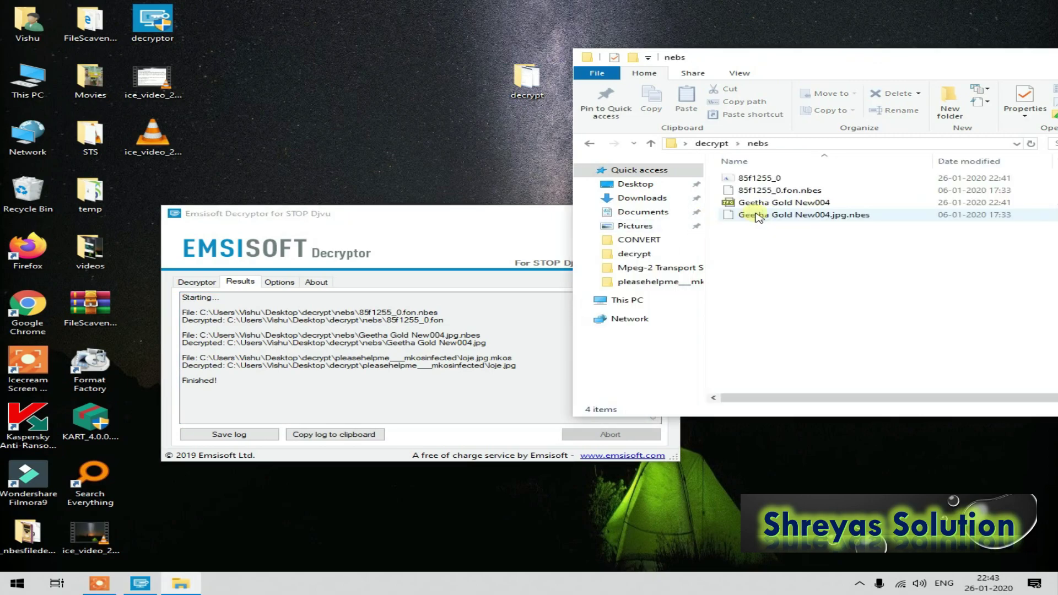
pyautogui.doubleClick(838, 58)
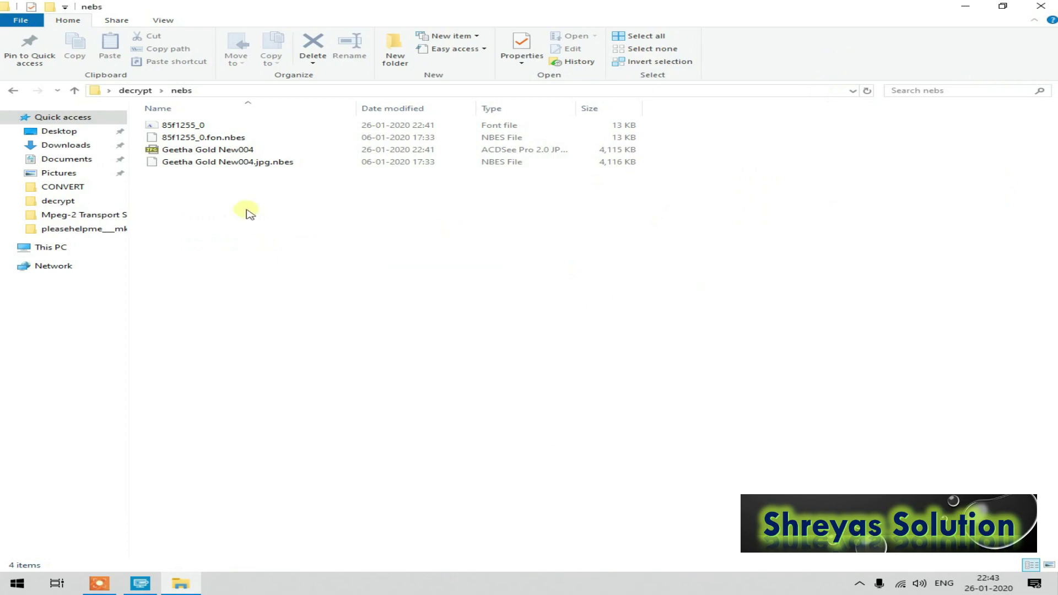
# View the decrypted font 85f1255_0 and the decrypted image Geetha Gold New004, closing each after checking it
pyautogui.doubleClick(168, 131)
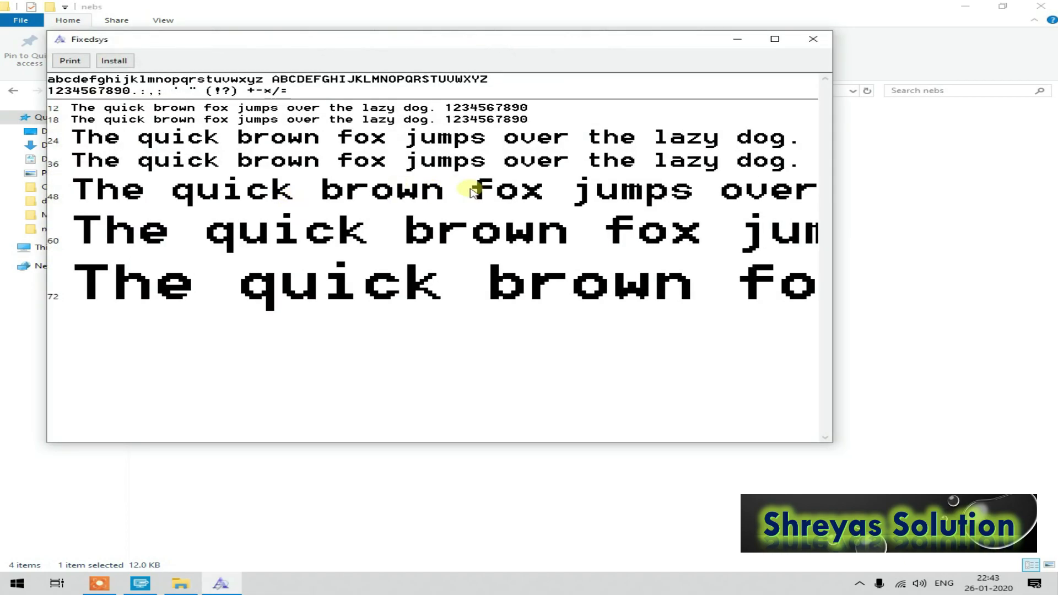
pyautogui.click(813, 38)
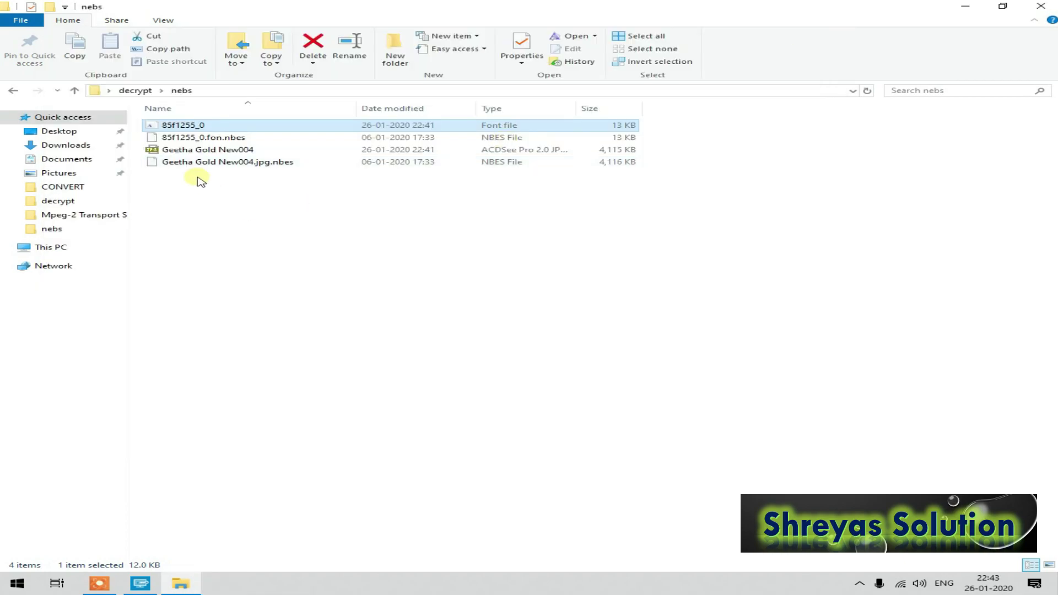
pyautogui.click(162, 149)
pyautogui.click(238, 162)
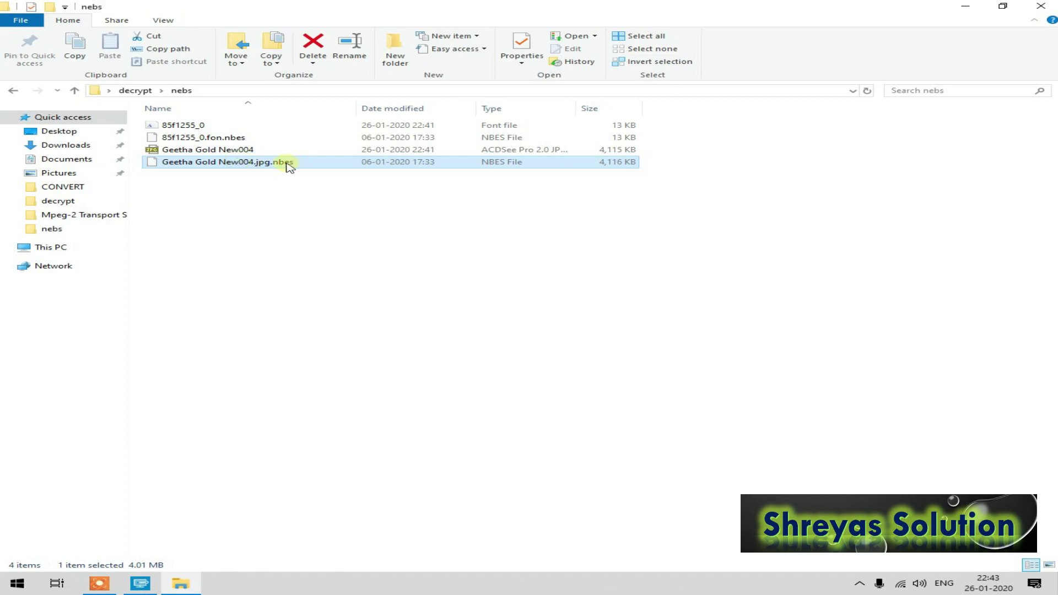
pyautogui.click(251, 151)
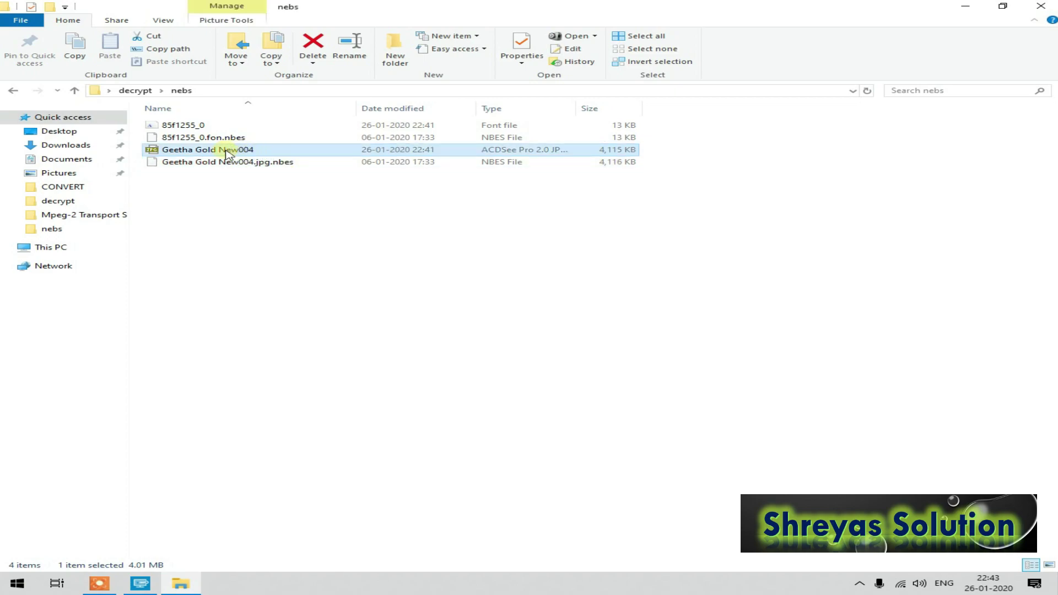
pyautogui.doubleClick(224, 150)
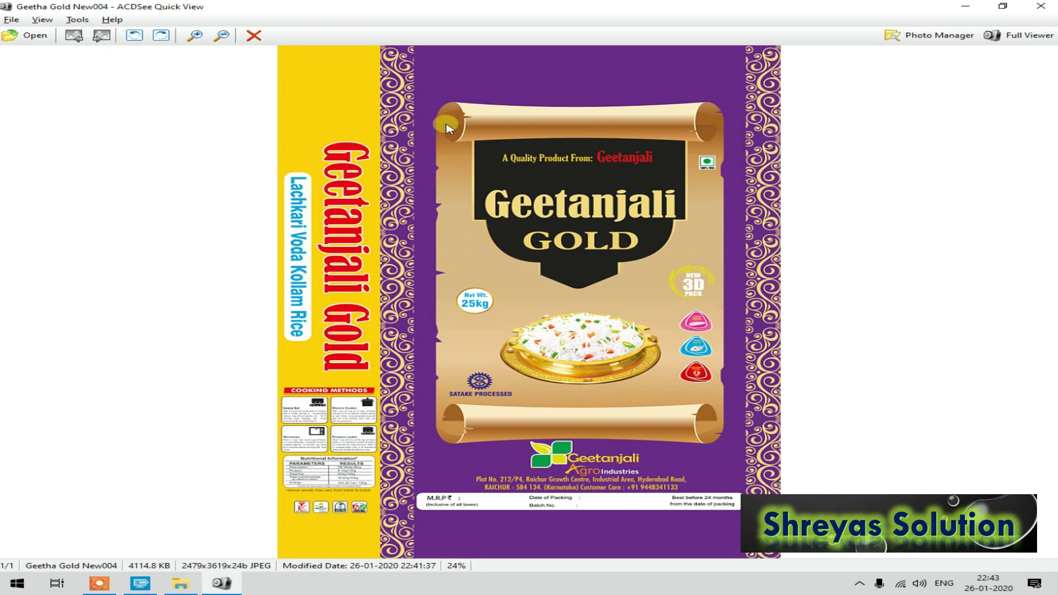
pyautogui.click(1040, 6)
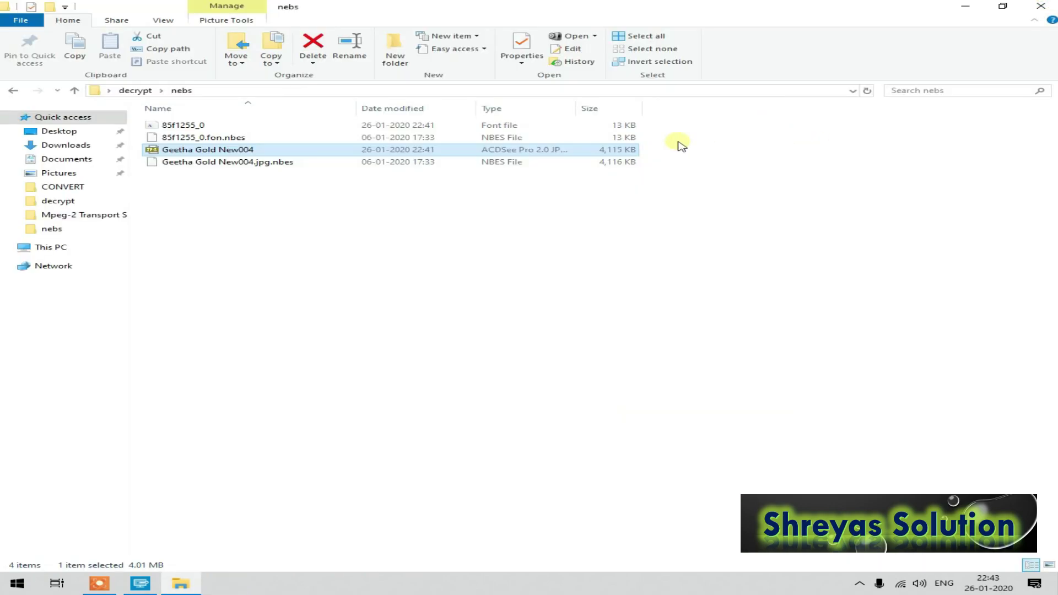
# Open the pleasehelpme___mkosinfected folder and view the decrypted loje image, closing it after checking
pyautogui.click(135, 90)
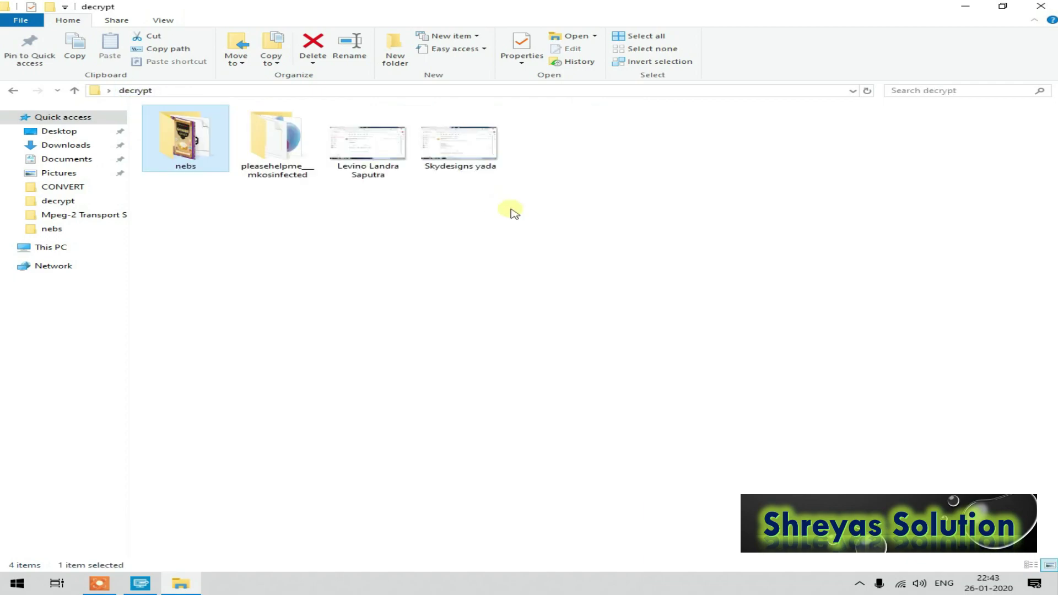
pyautogui.doubleClick(288, 162)
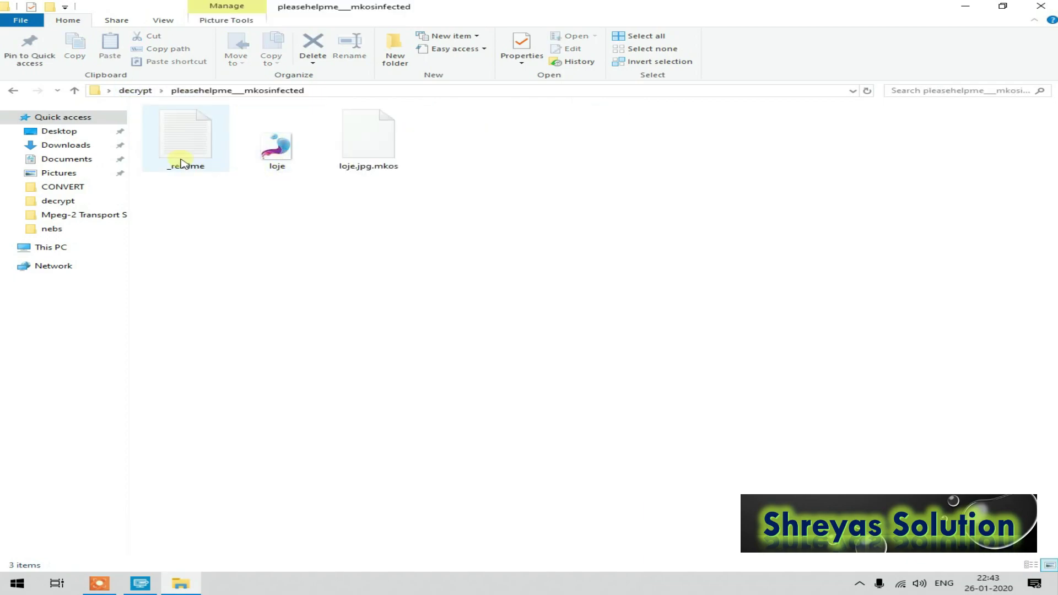
pyautogui.click(285, 161)
pyautogui.click(364, 161)
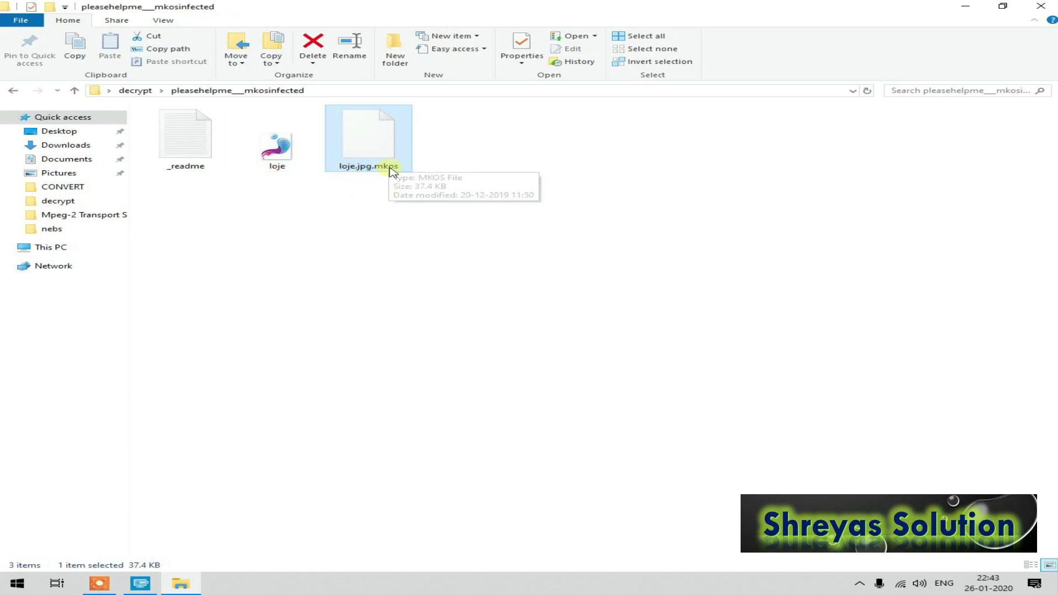
pyautogui.click(286, 158)
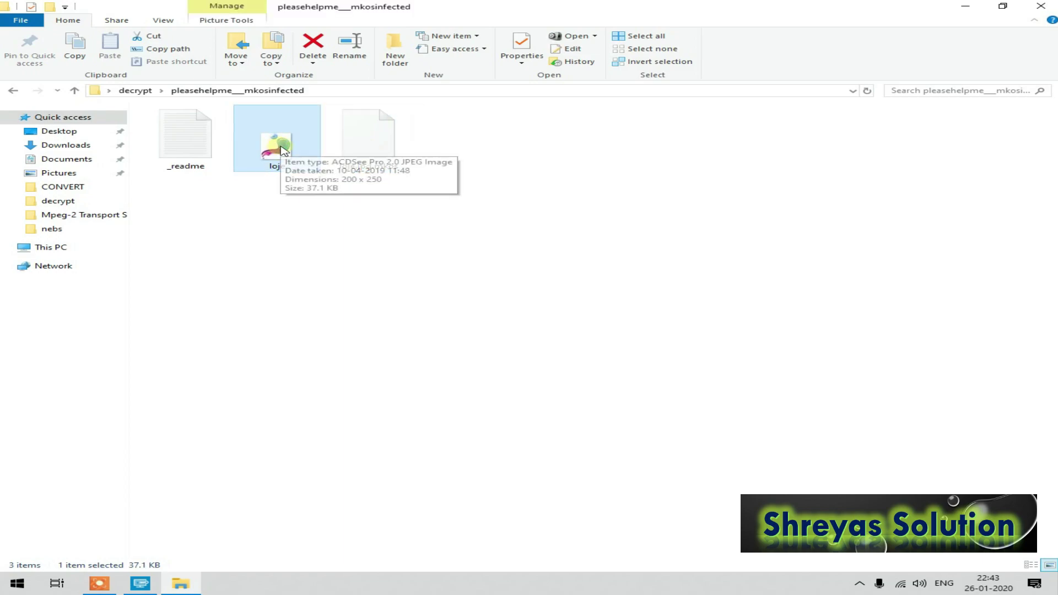
pyautogui.doubleClick(284, 150)
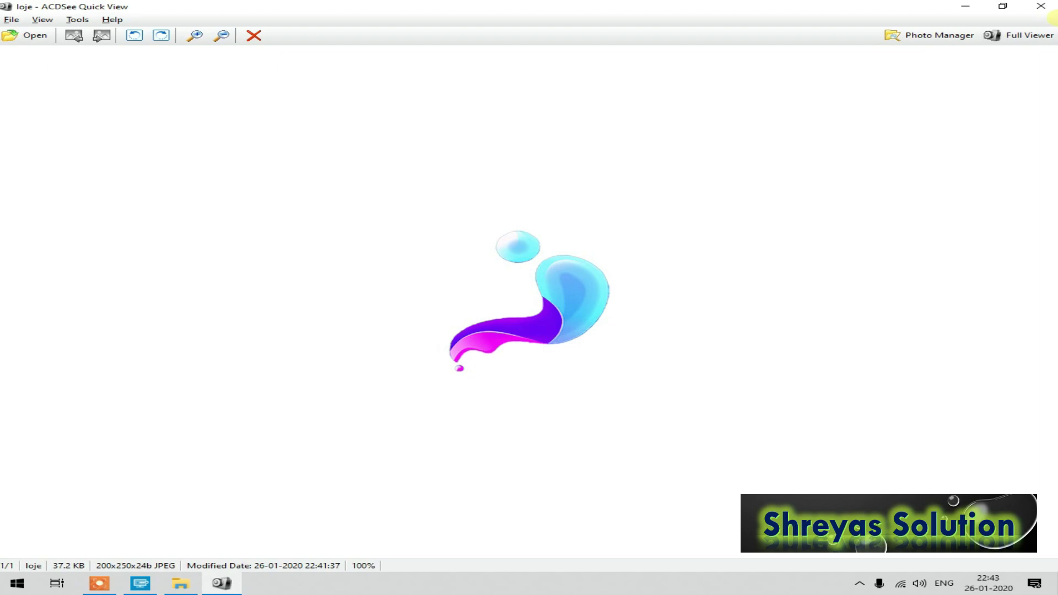
pyautogui.click(1041, 6)
pyautogui.click(355, 150)
pyautogui.click(243, 132)
pyautogui.press('Left')
pyautogui.press('Right')
pyautogui.press('Right')
pyautogui.press('Left')
pyautogui.click(177, 114)
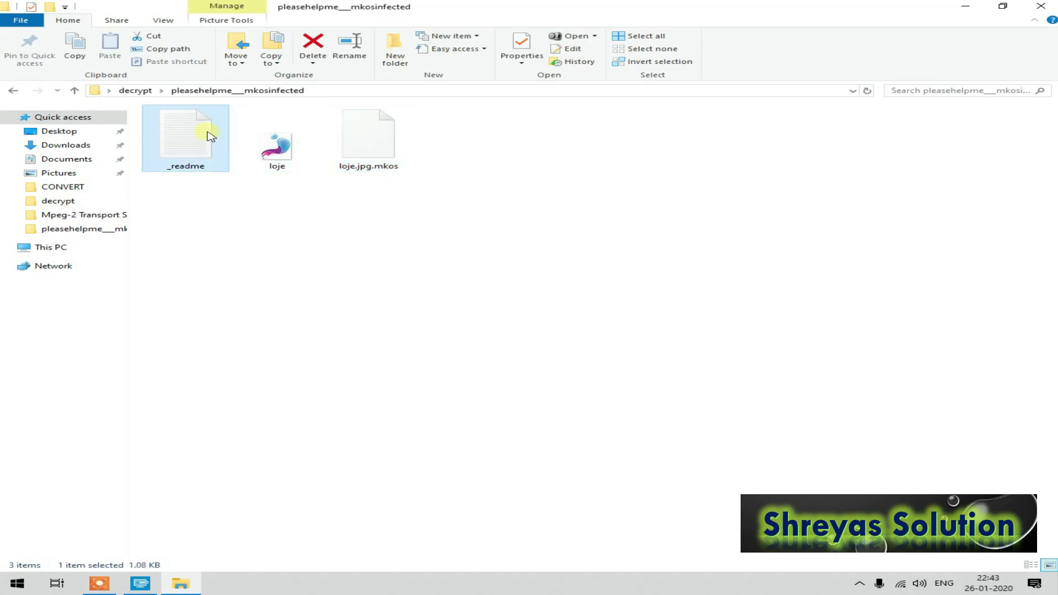
# Return to the decrypt folder and close its window
pyautogui.click(135, 91)
pyautogui.click(606, 218)
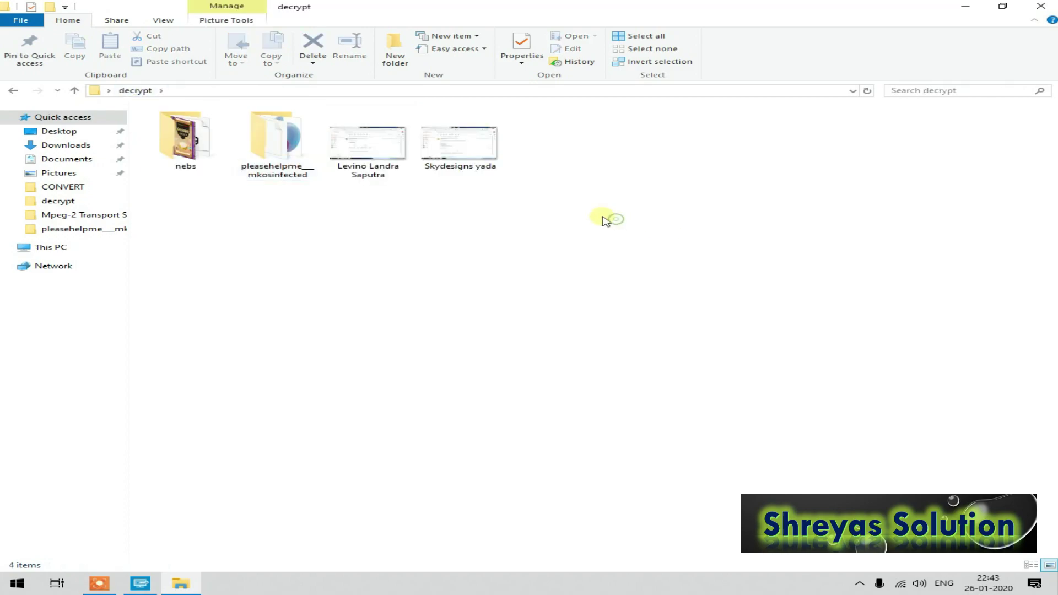
pyautogui.click(1041, 6)
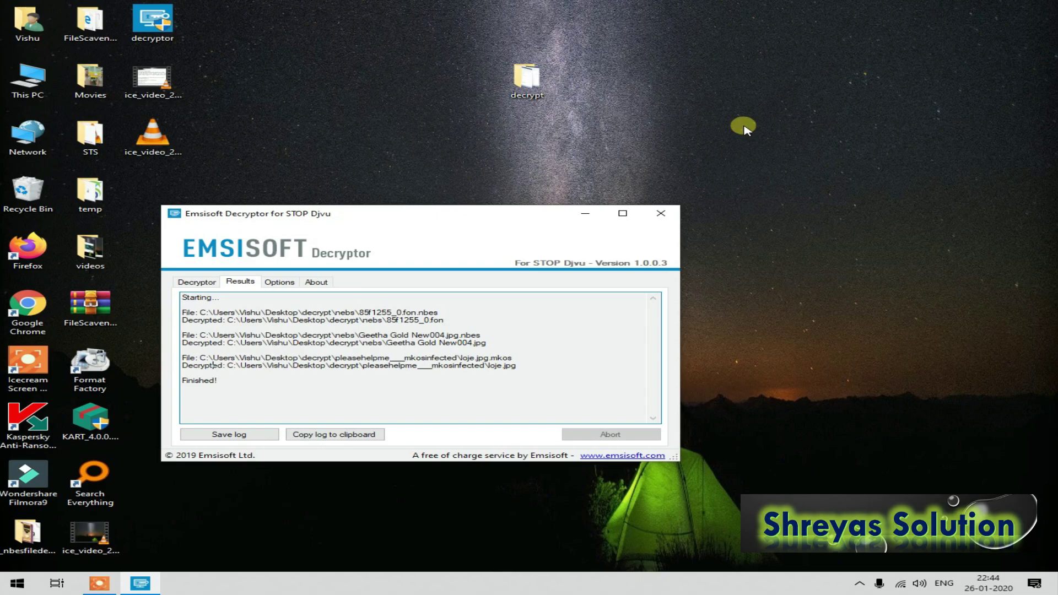
# Refresh the desktop and move the decryptor window to just below the decrypt folder's icon
pyautogui.rightClick(738, 183)
pyautogui.click(783, 224)
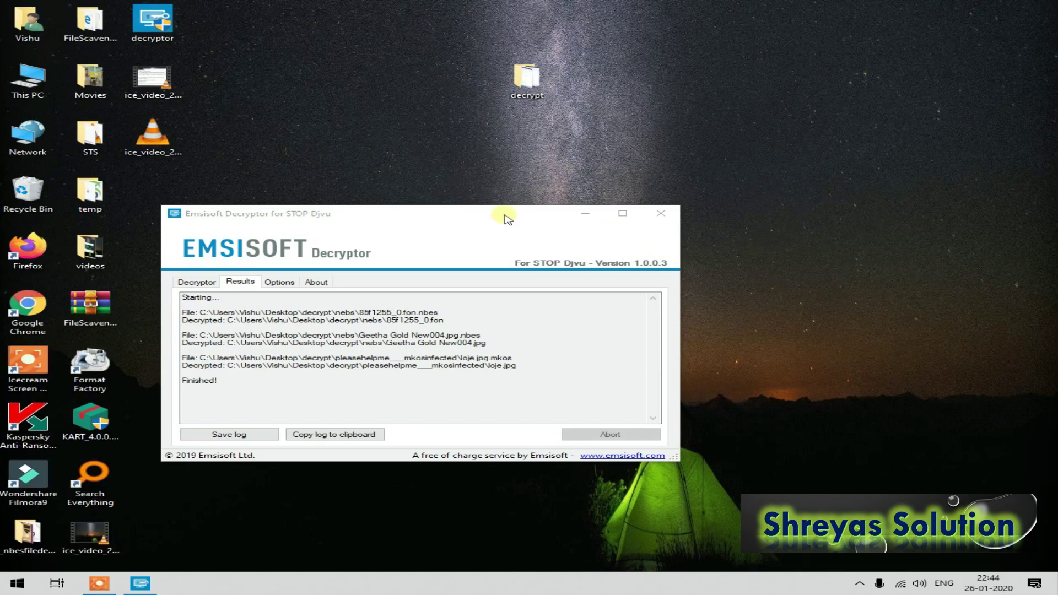
pyautogui.moveTo(487, 216); pyautogui.dragTo(631, 165)
pyautogui.rightClick(330, 108)
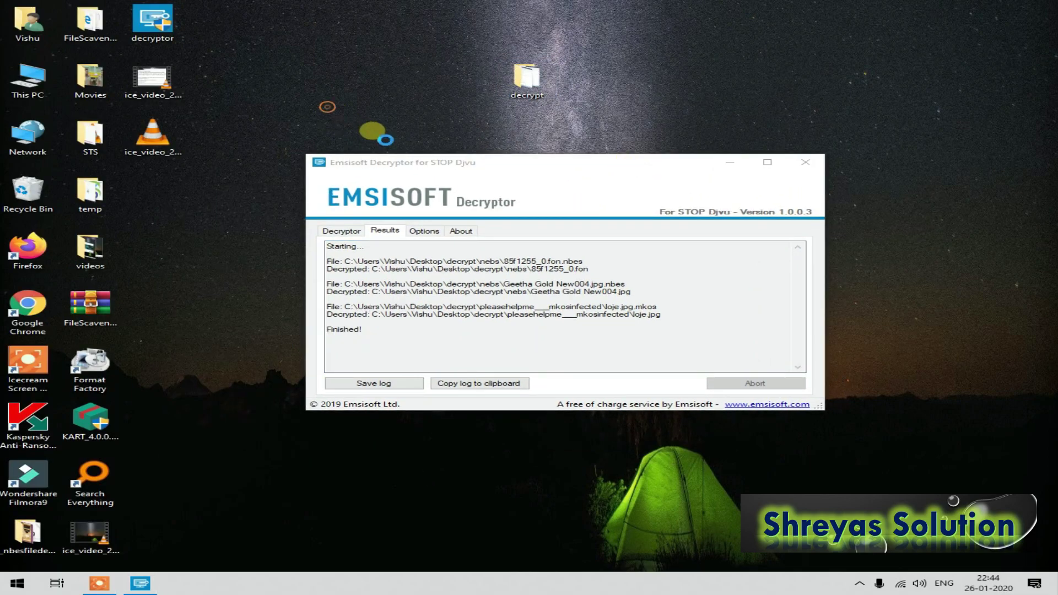
# Move the decryptor window farther to the right and slightly up on the desktop, and show the hidden notification area icons
pyautogui.click(378, 142)
pyautogui.click(485, 168)
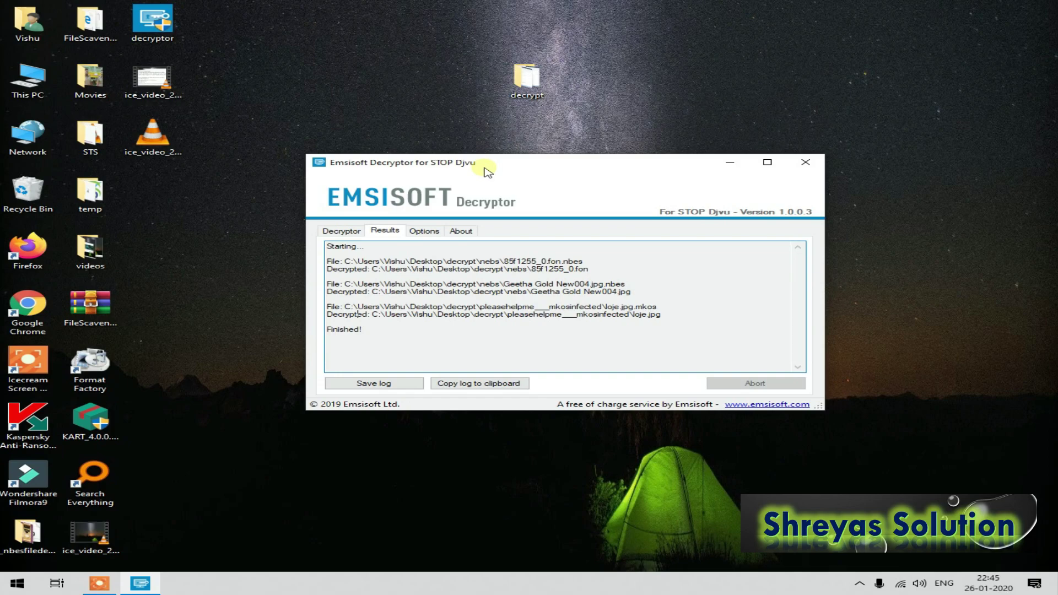
pyautogui.rightClick(372, 97)
pyautogui.moveTo(483, 165); pyautogui.dragTo(624, 146)
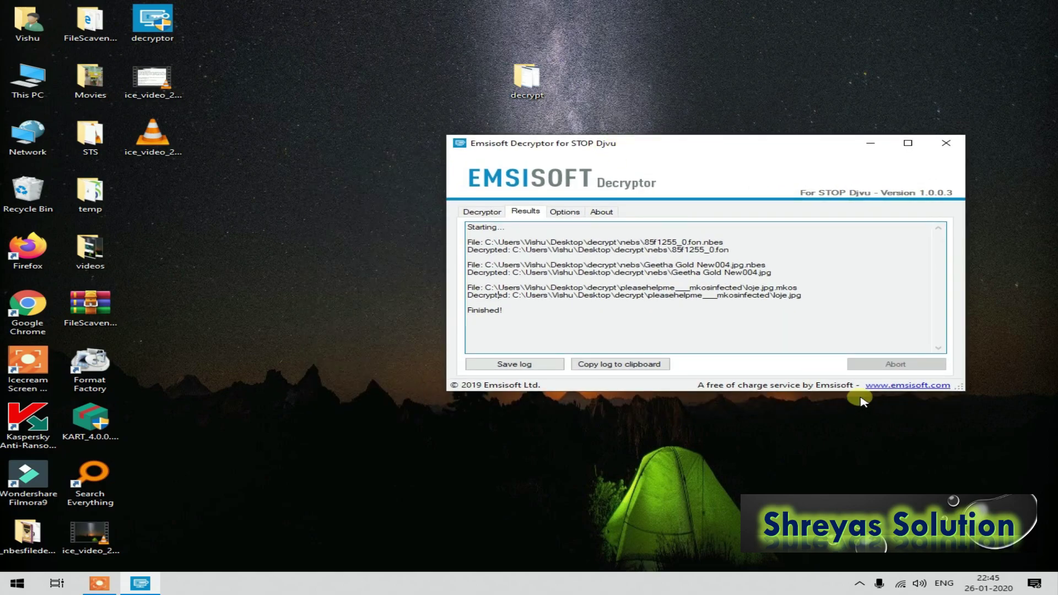
pyautogui.click(858, 583)
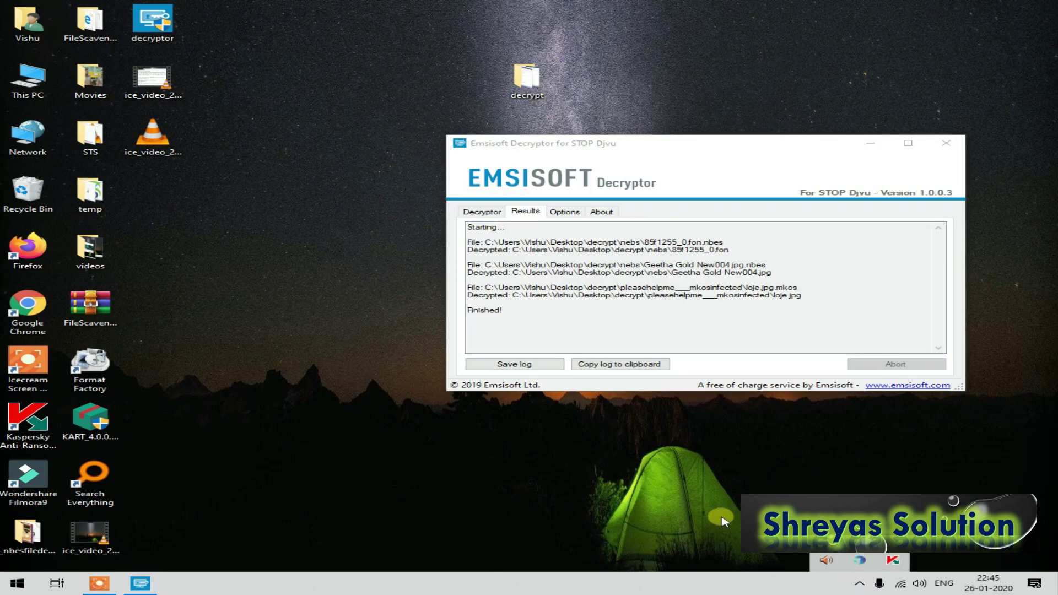
# Reopen the desktop's decrypt folder and select each of its two screenshot images in turn, ending with the last one
pyautogui.click(530, 86)
pyautogui.doubleClick(531, 85)
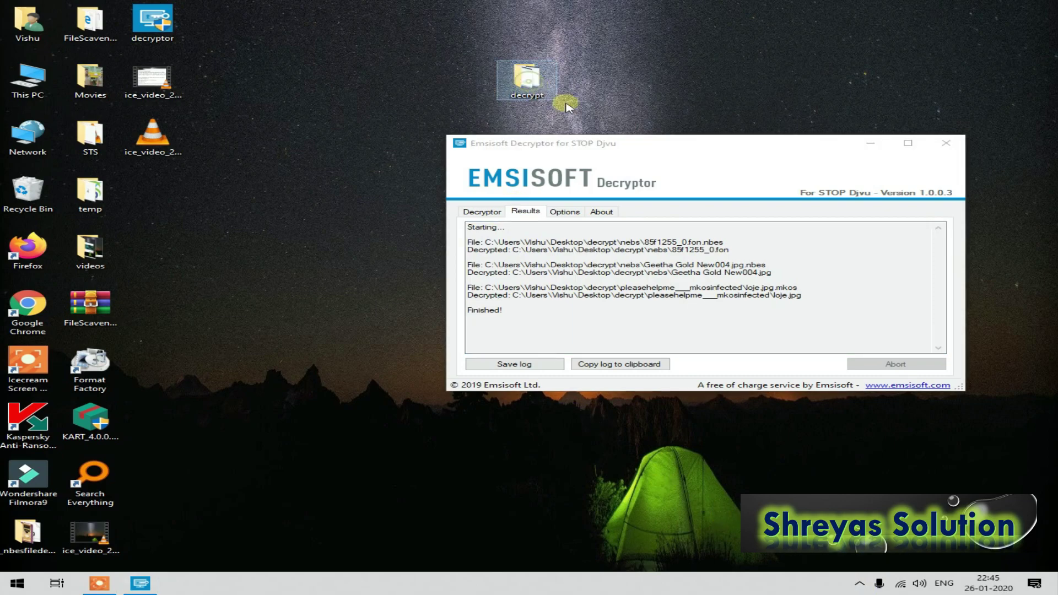
pyautogui.click(451, 144)
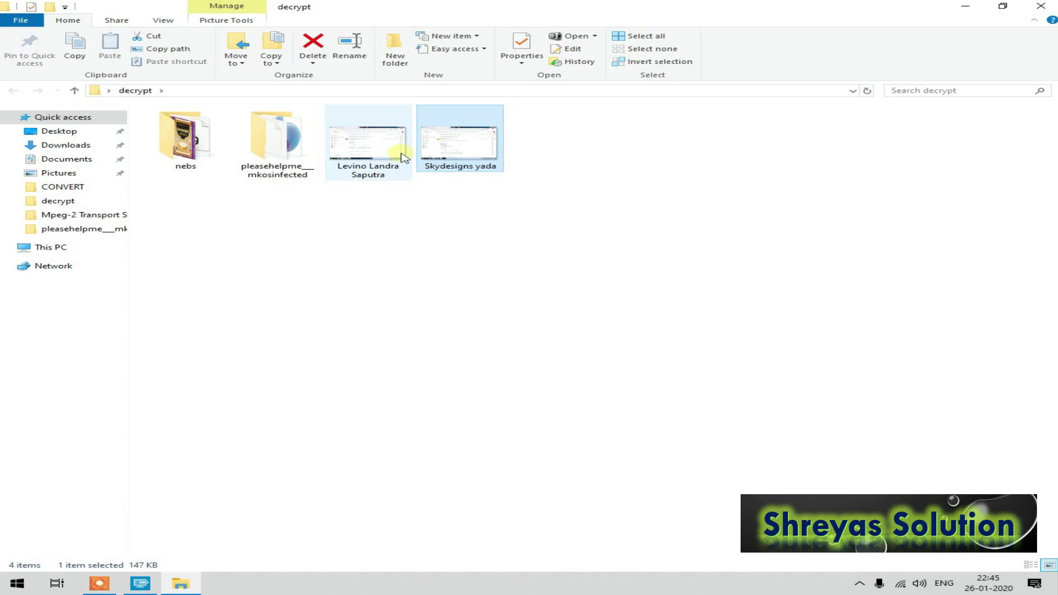
pyautogui.click(378, 148)
pyautogui.click(444, 148)
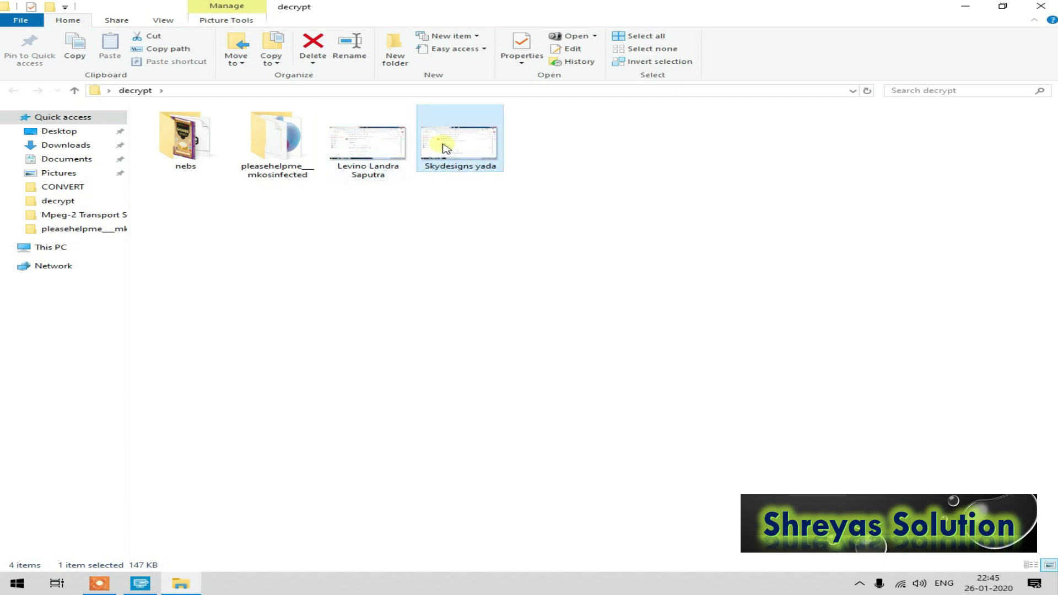